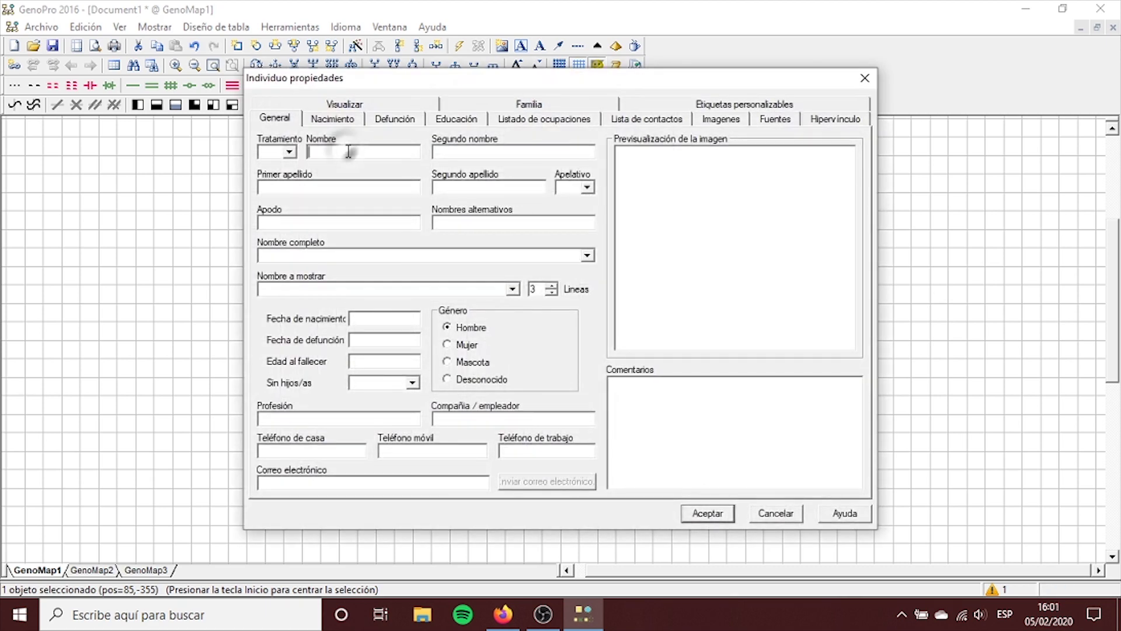
Step: Enter the man's first name, first surname and second surname in his individual properties and accept them
text(Antonio)
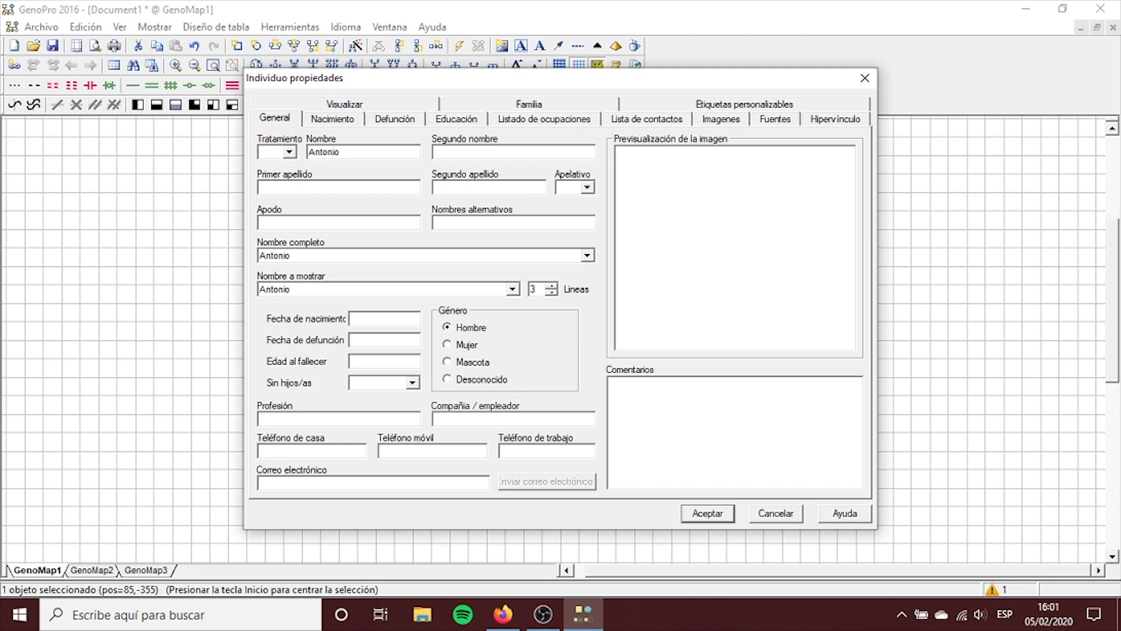
click(292, 187)
text(Bragueta)
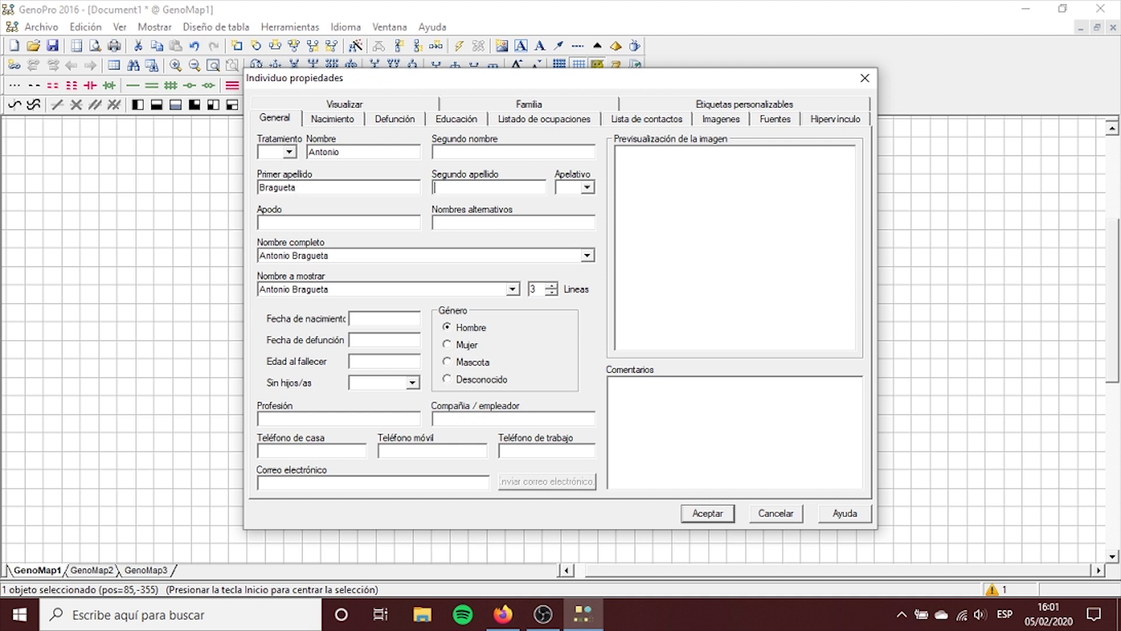
text(Fuerte)
click(707, 514)
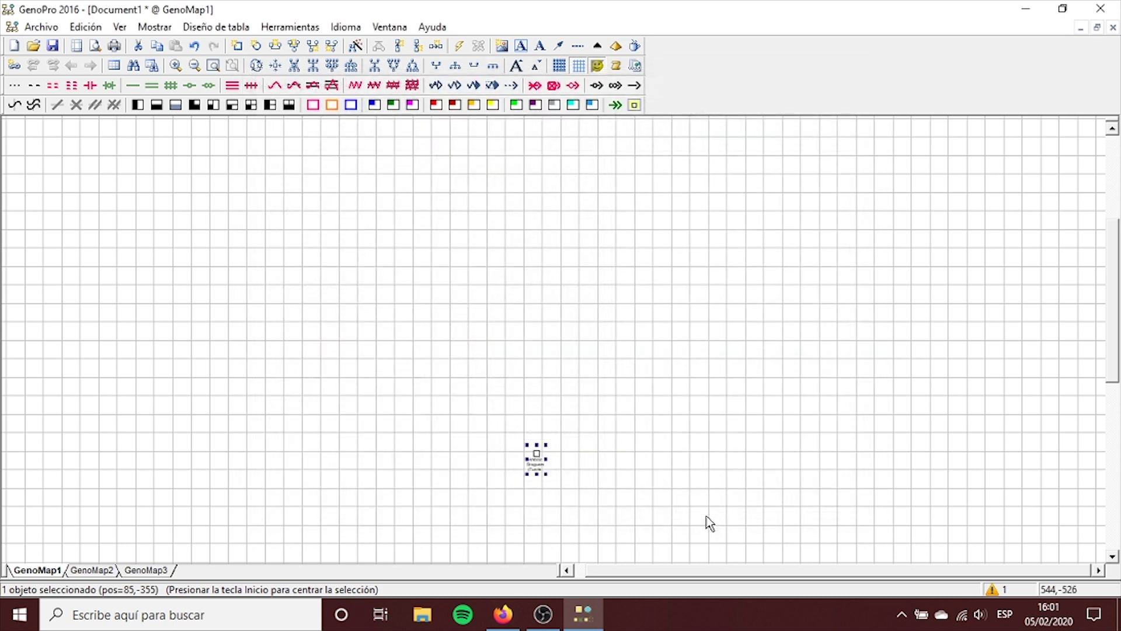
Step: Highlight the named man as the central individual with the yellow background and blue frame
scroll(558, 451, up, 5)
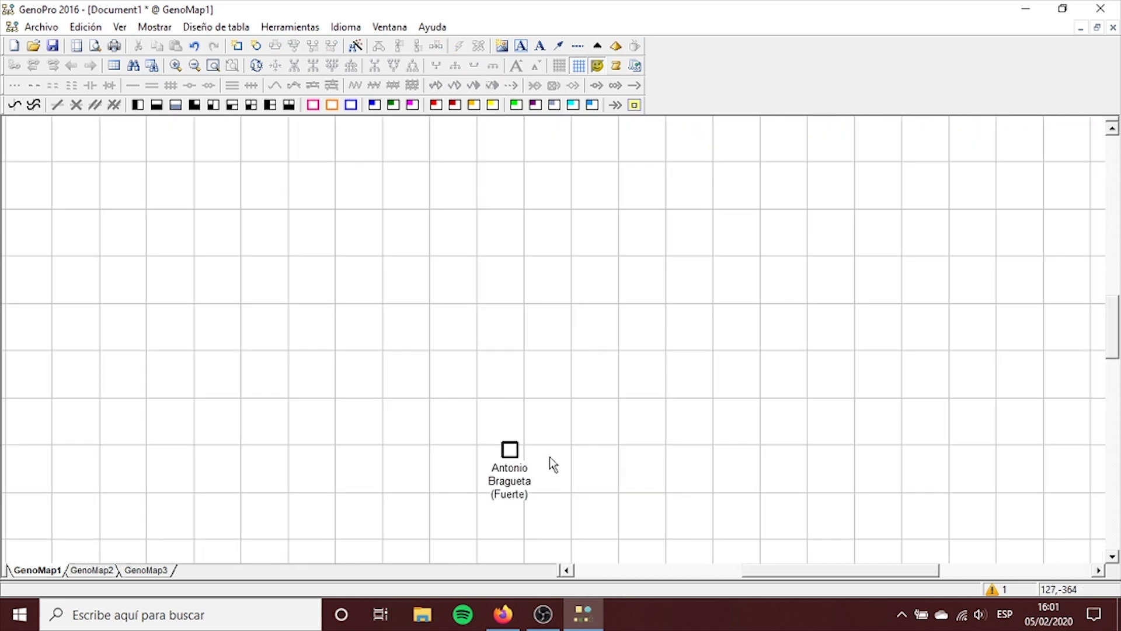
right_click(511, 453)
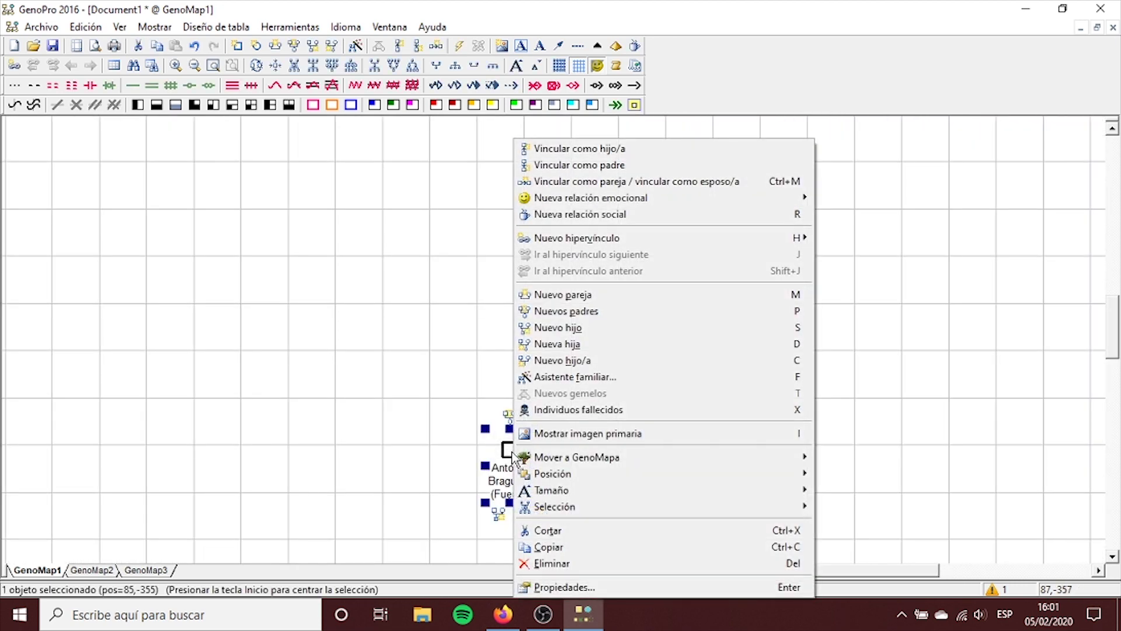
click(441, 448)
click(509, 450)
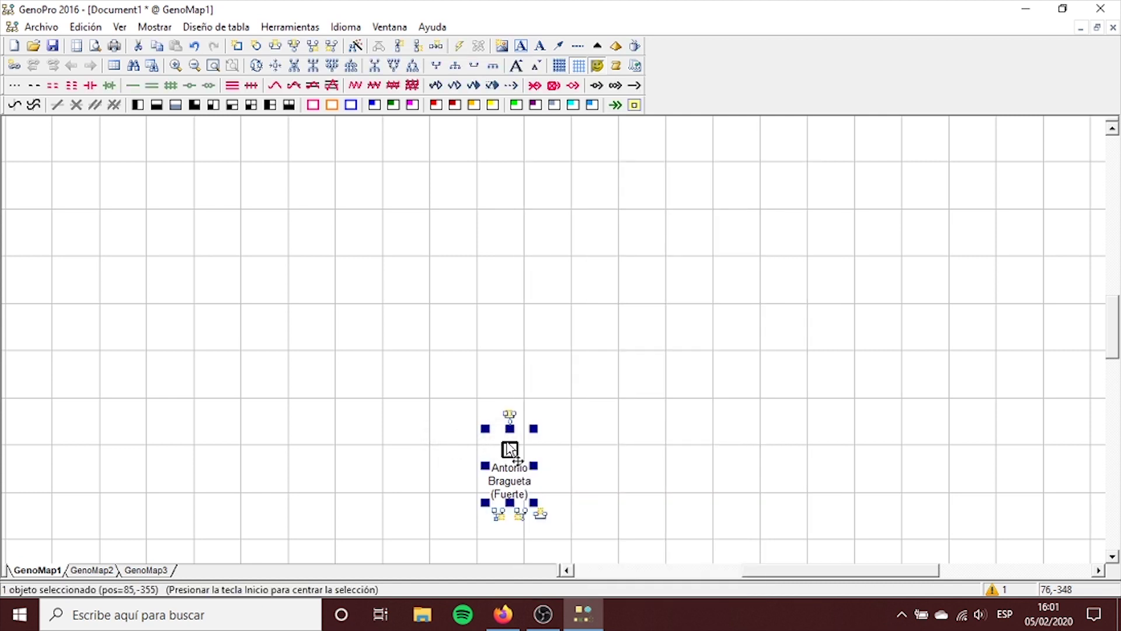
click(634, 105)
click(627, 298)
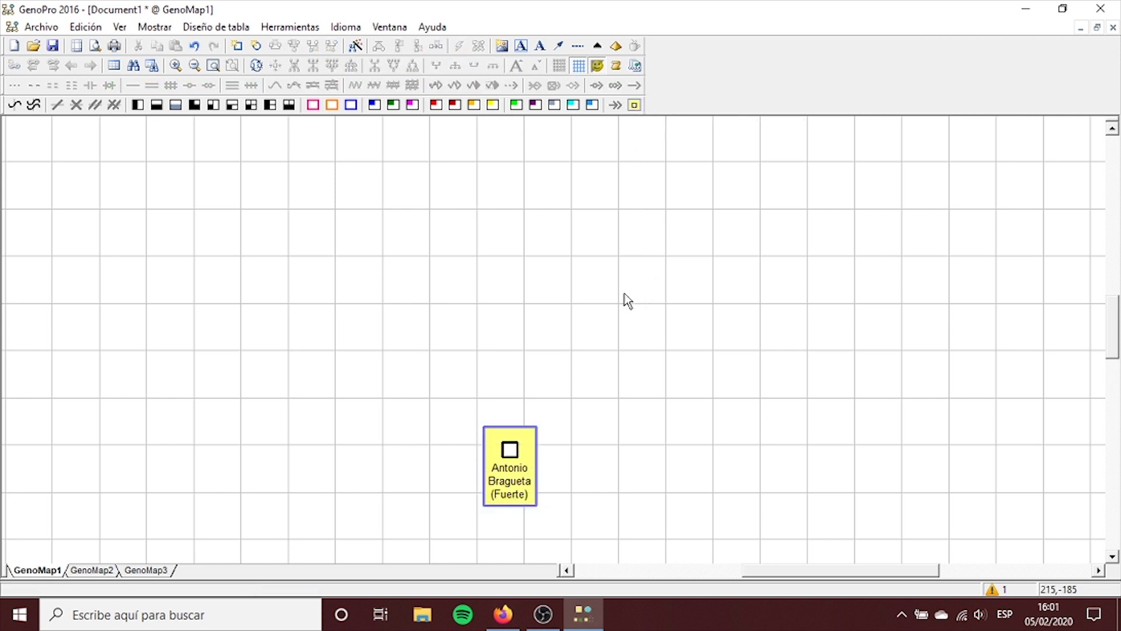
Step: Add a new pair of parents to the yellow-highlighted individual
right_click(513, 457)
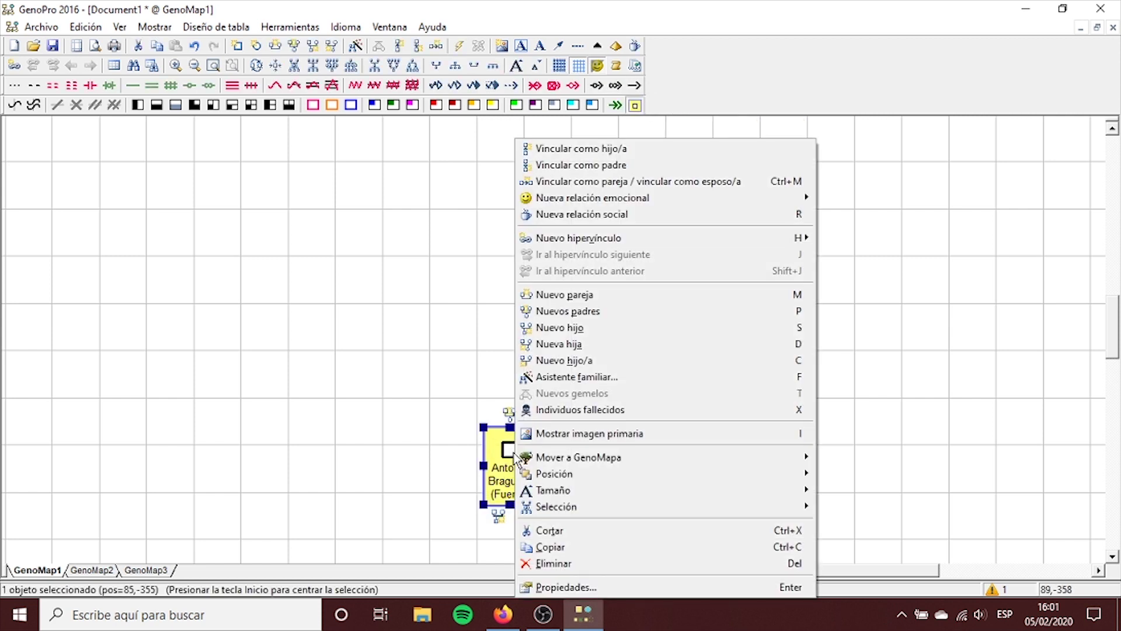
click(626, 320)
click(479, 355)
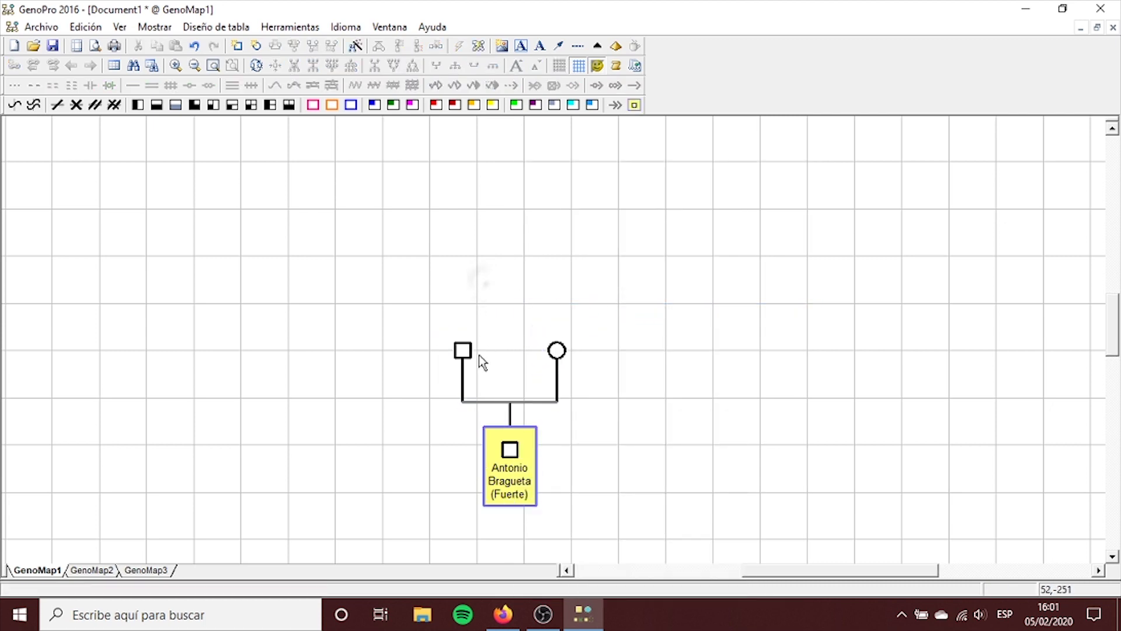
Step: Fill in the father's first name, first surname and second surname in his individual properties
double_click(463, 351)
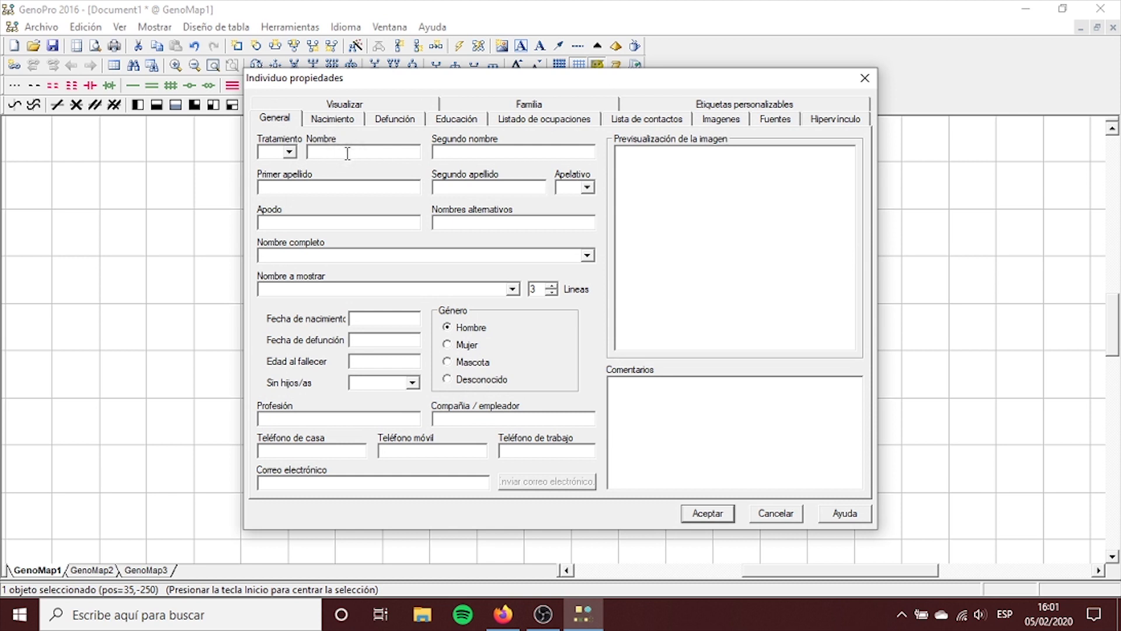
text(Sebastian )
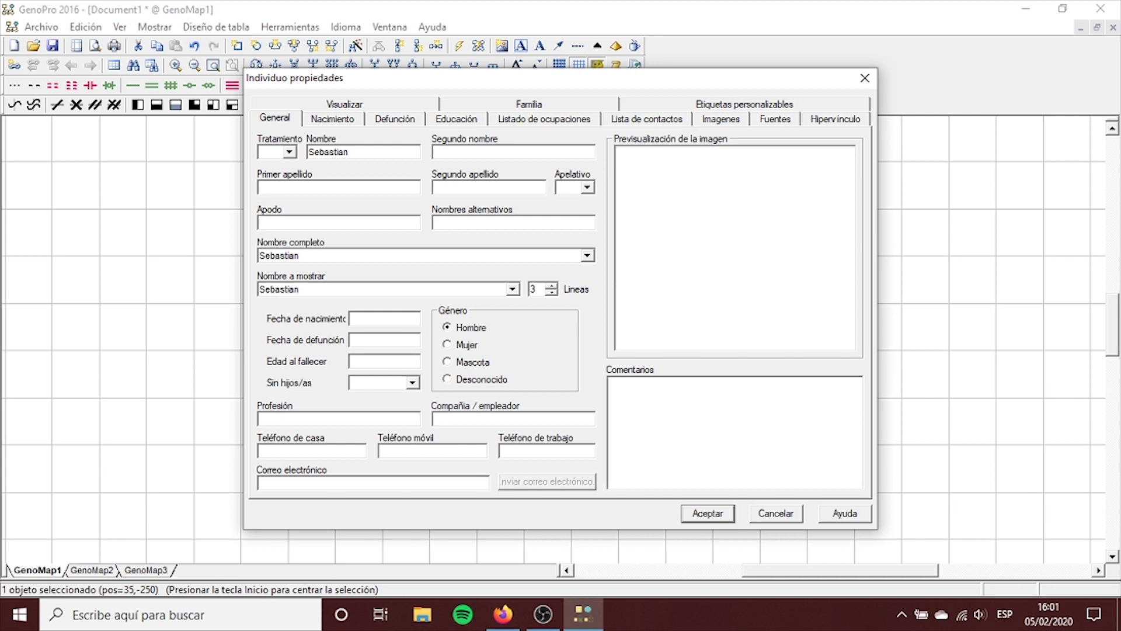
text(Gragueta)
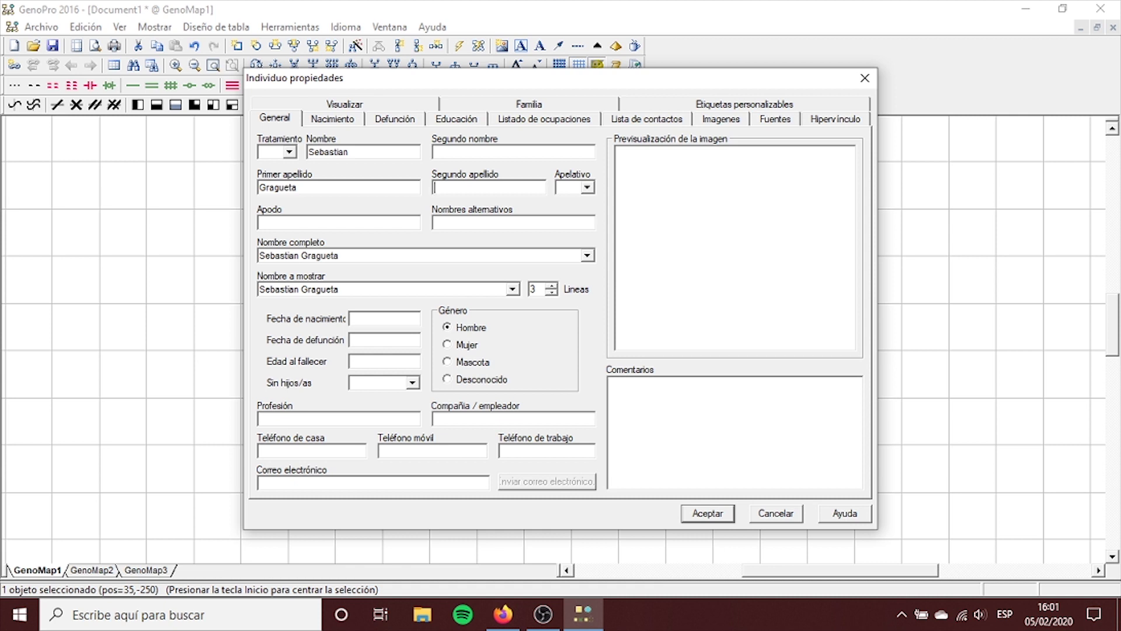
text( (Miró)
click(691, 514)
click(644, 408)
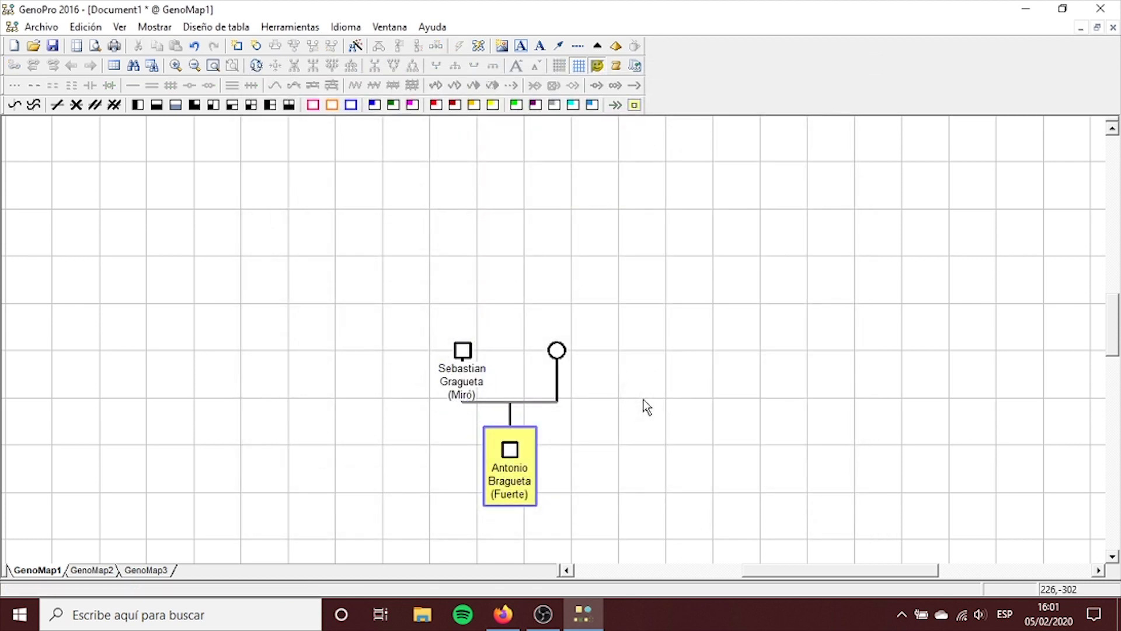
Step: Fill in the mother's first name, middle name and both surnames in her individual properties
double_click(557, 351)
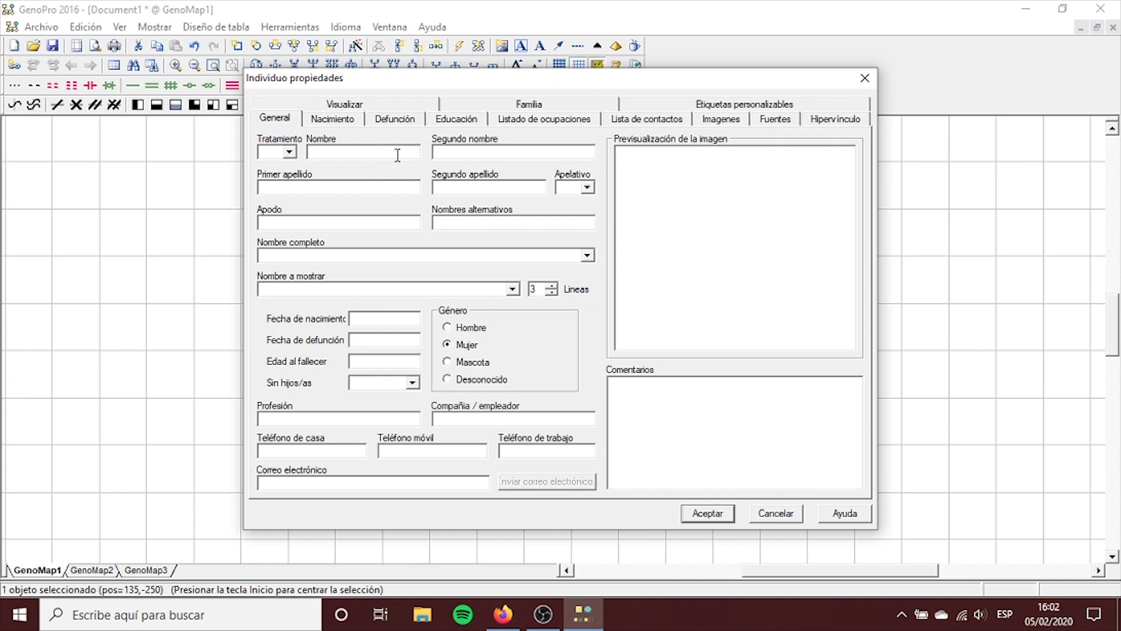
text(Maria)
text(Dolore)
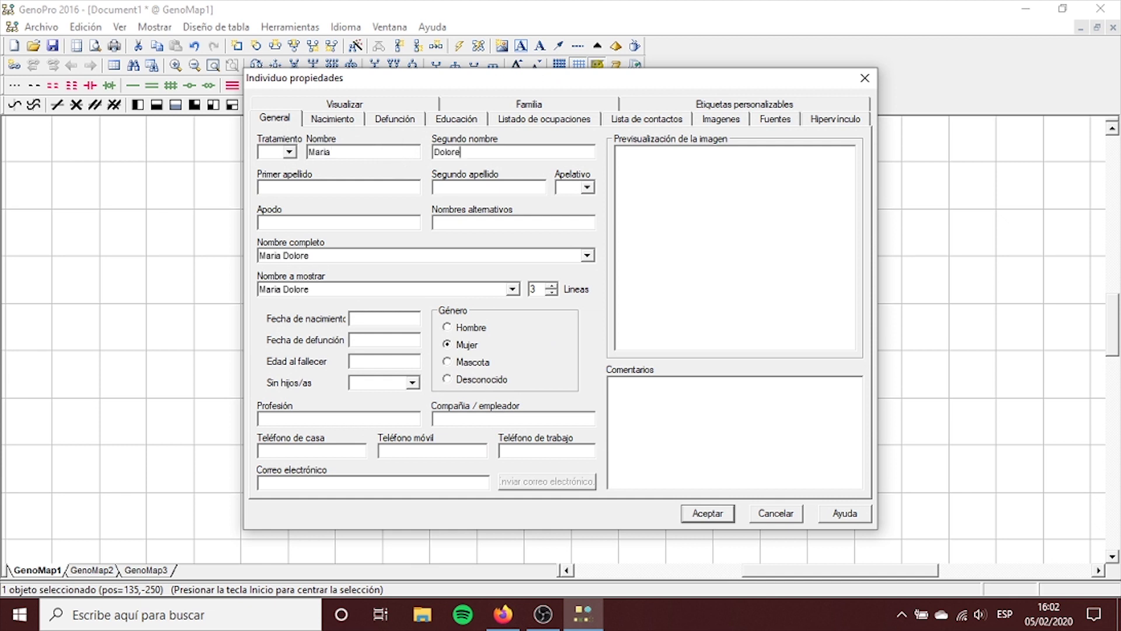
text(Fuet)
text(rte)
text(Palomin)
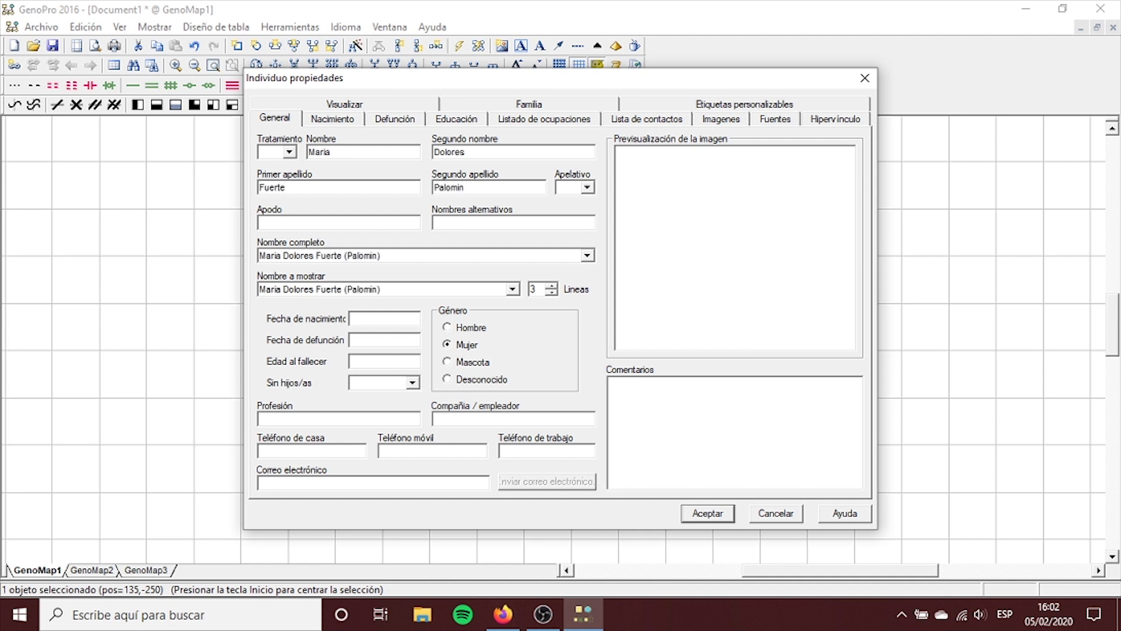
text(o)
click(715, 513)
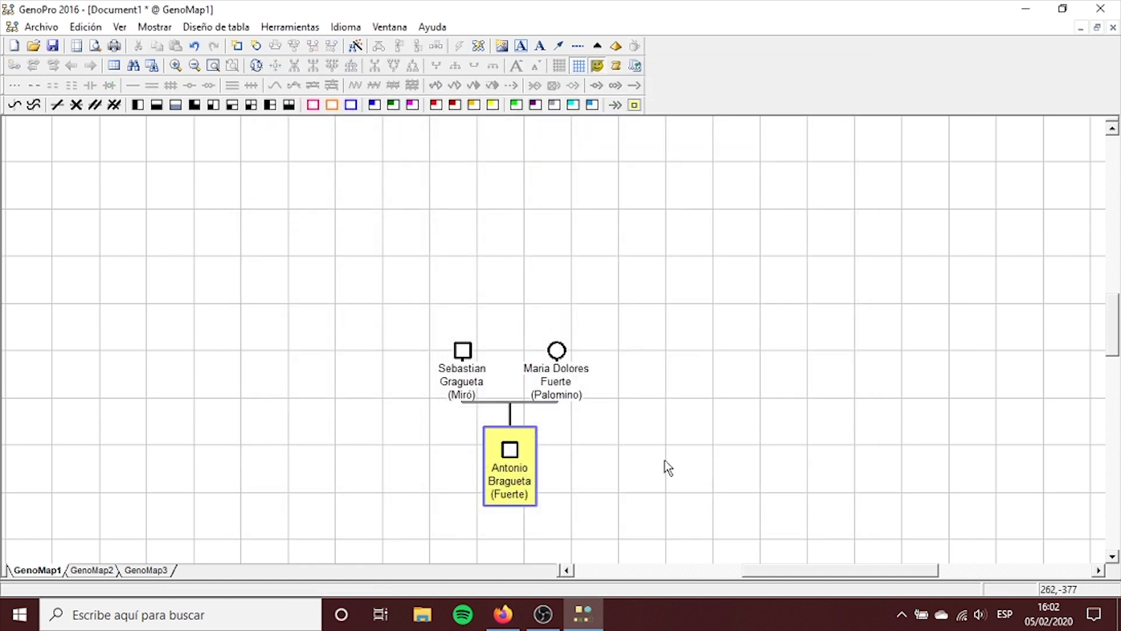
Step: Move the parent couple slightly up together, and add a new pair of parents to the father
drag(355, 314, 625, 386)
drag(559, 350, 561, 346)
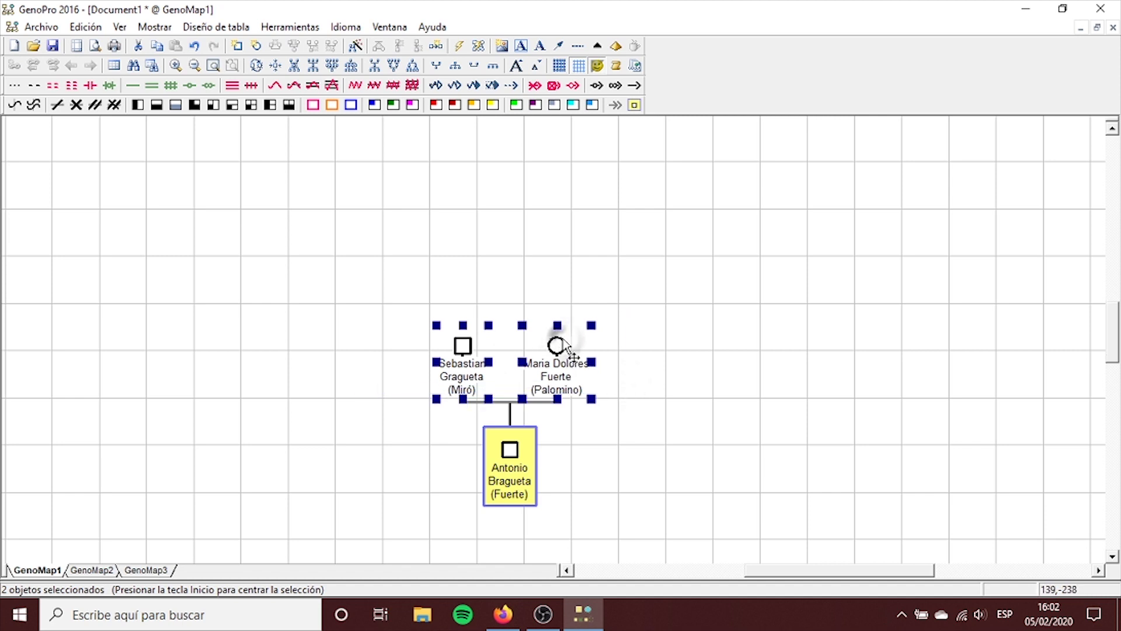
click(675, 316)
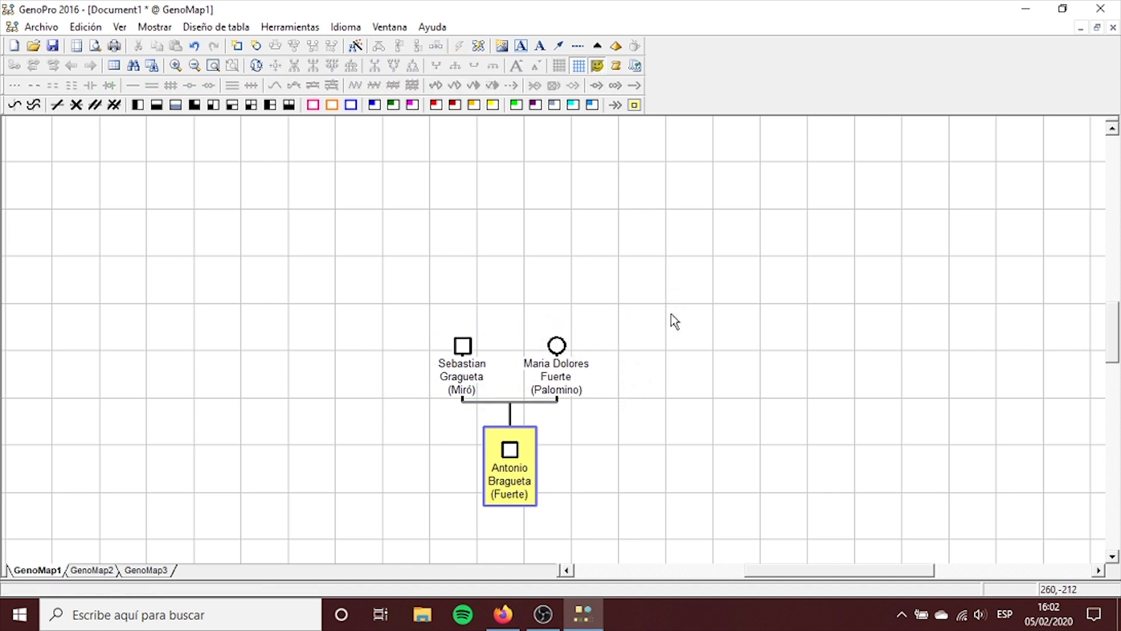
right_click(469, 345)
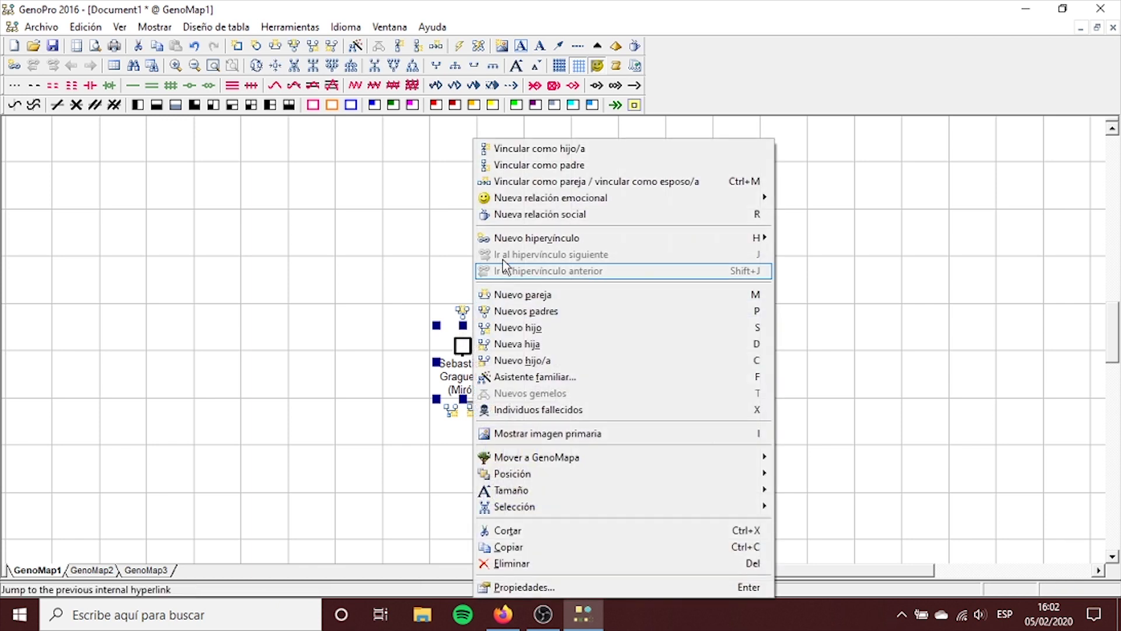
click(559, 310)
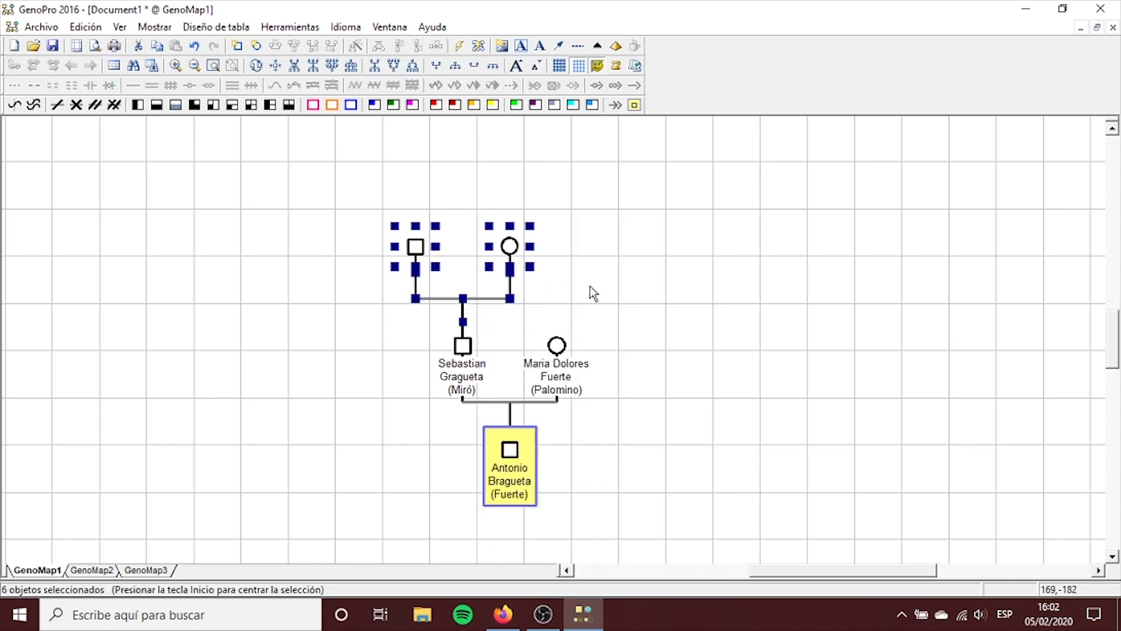
Step: Fill in the paternal grandfather's first name, first surname and second surname in his individual properties
double_click(409, 253)
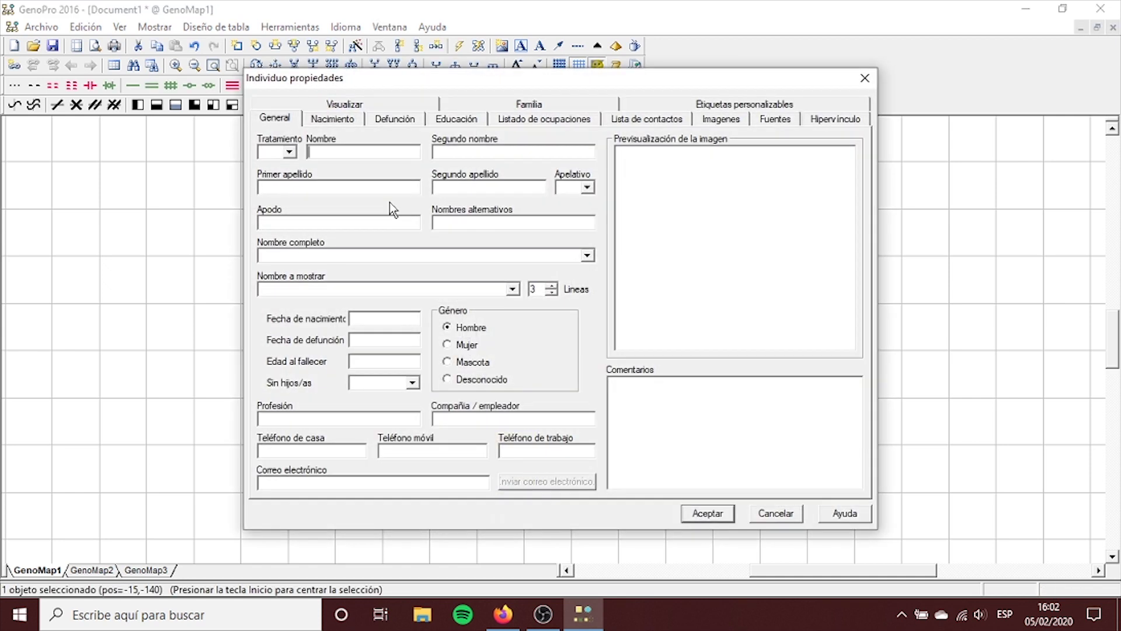
text(Antonio)
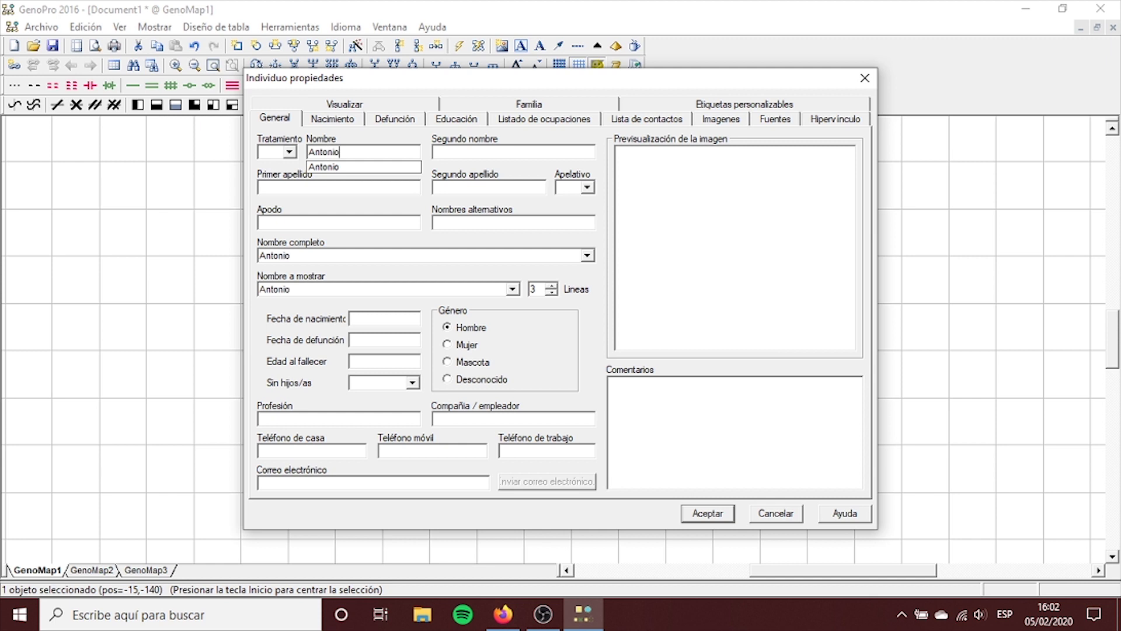
key(Tab)
key(Tab)
text(B)
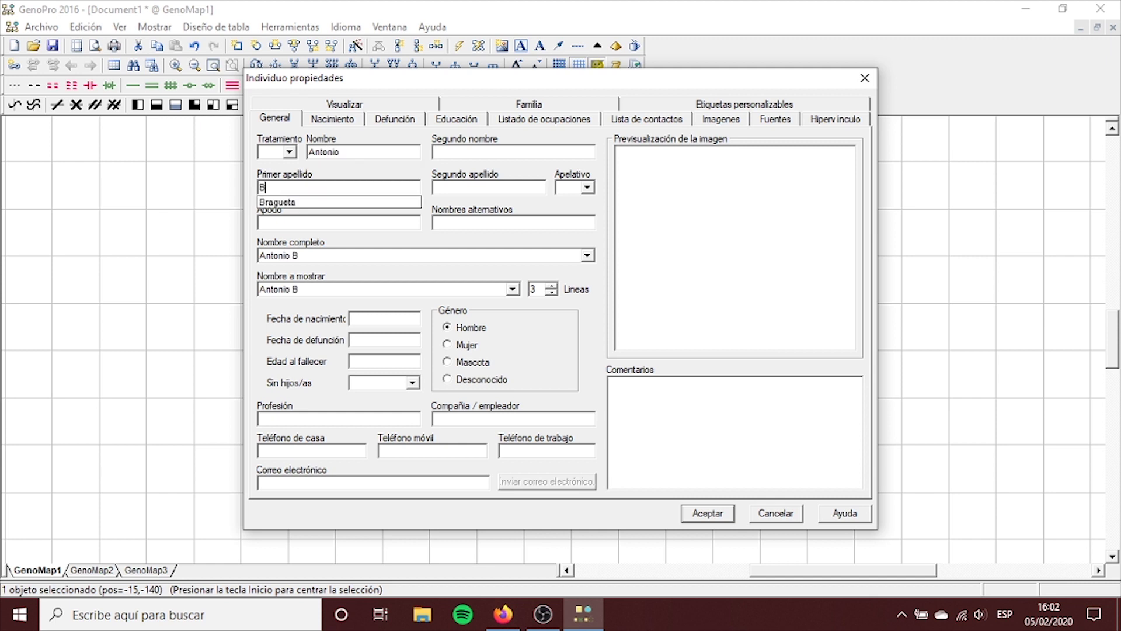
text(ragueta)
key(Tab)
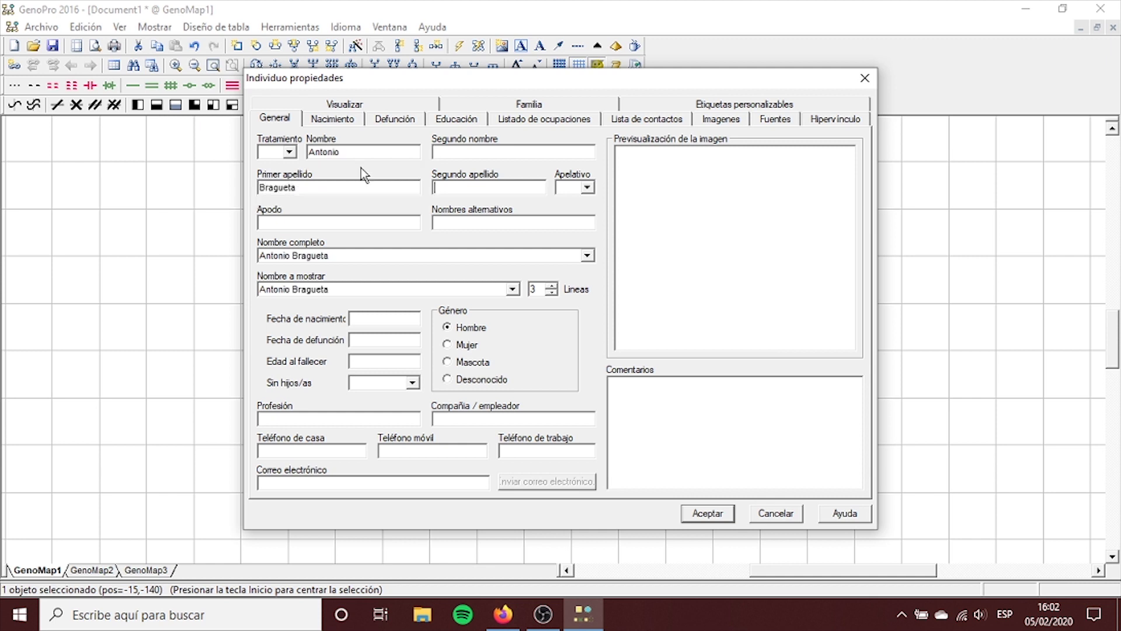
text(Suerlt)
key(BackSpace)
key(BackSpace)
key(BackSpace)
text(lto)
click(732, 514)
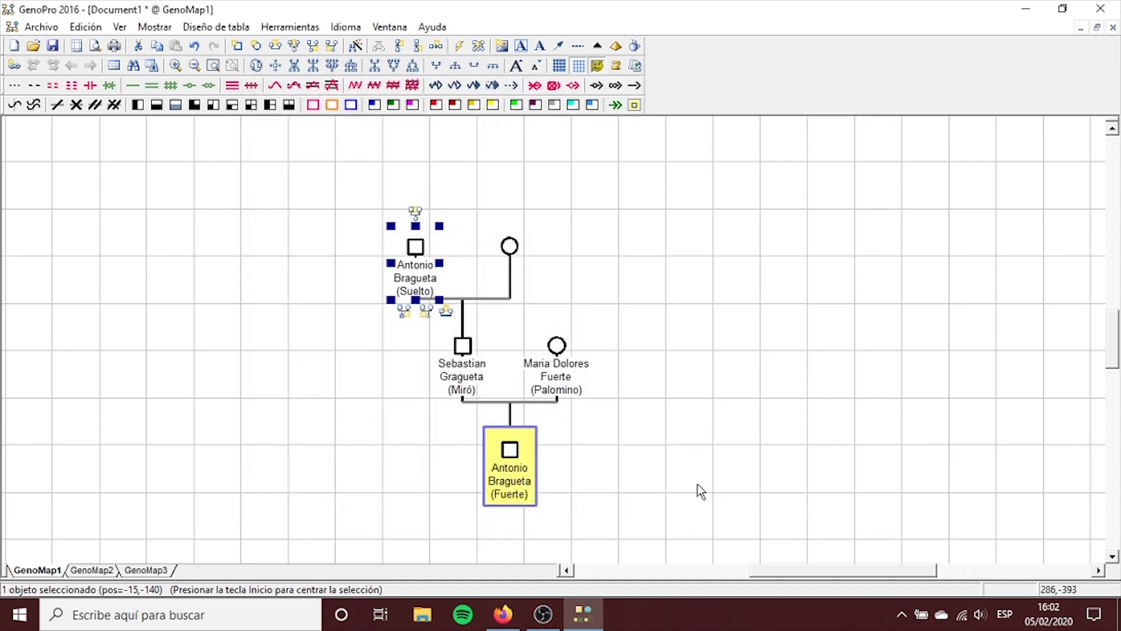
click(681, 486)
Step: Fill in the paternal grandmother's first name, middle name and both surnames in her individual properties
click(512, 246)
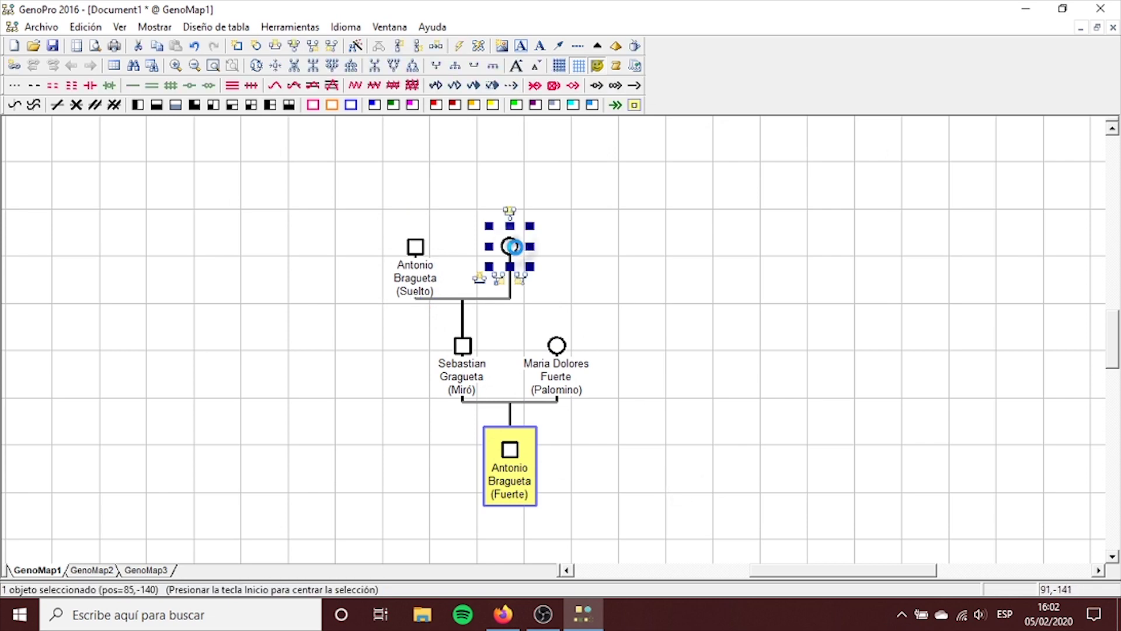
double_click(514, 247)
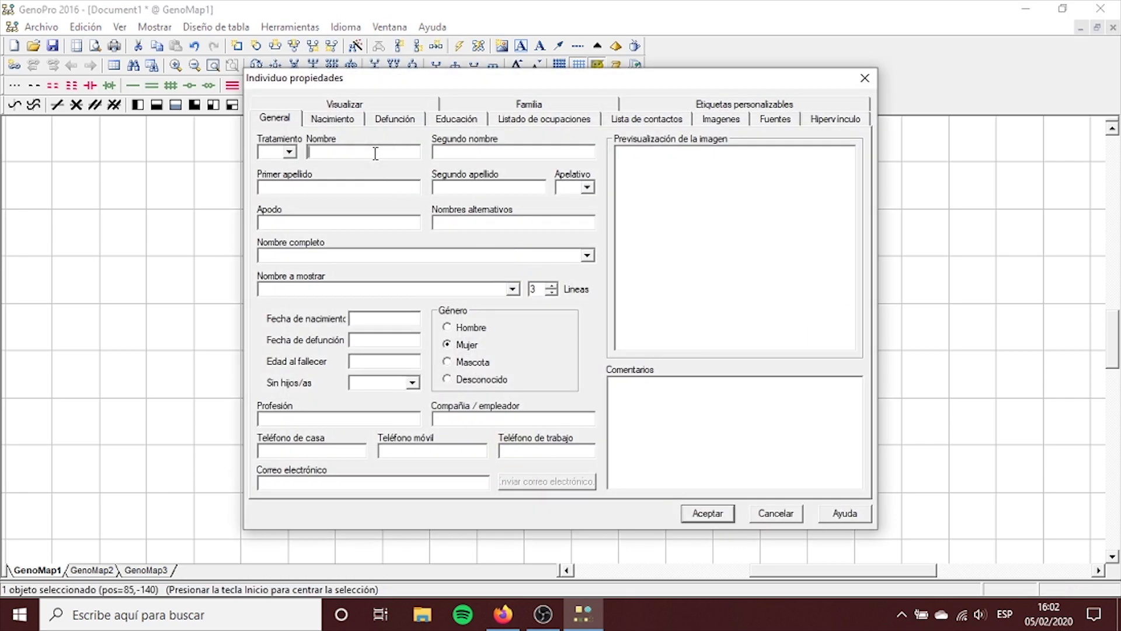
text(Maria)
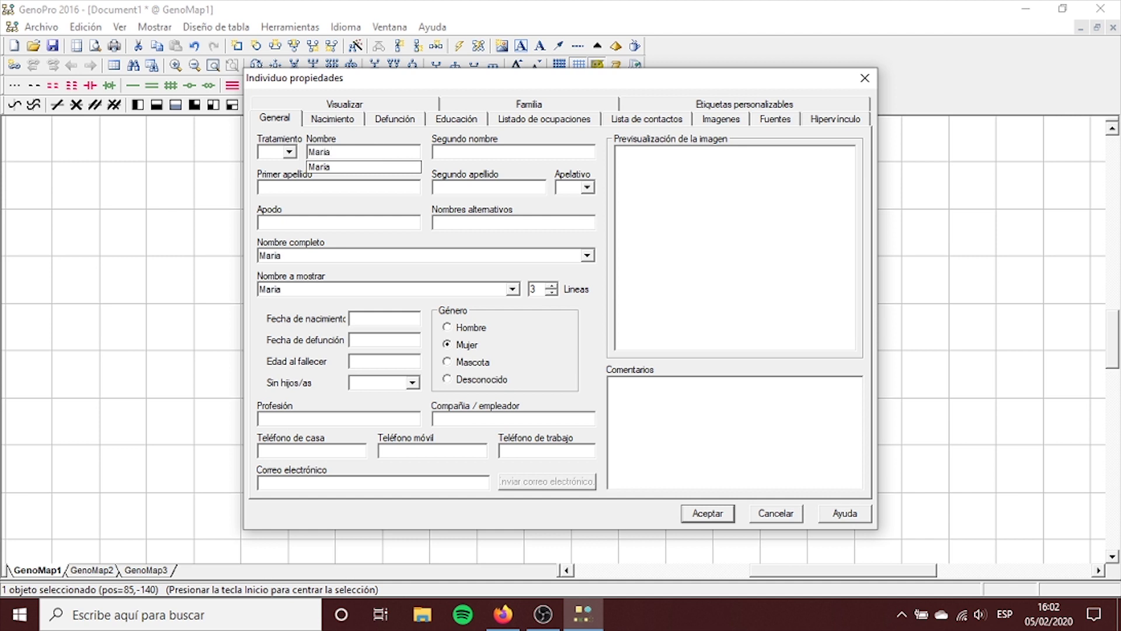
key(Tab)
text(del)
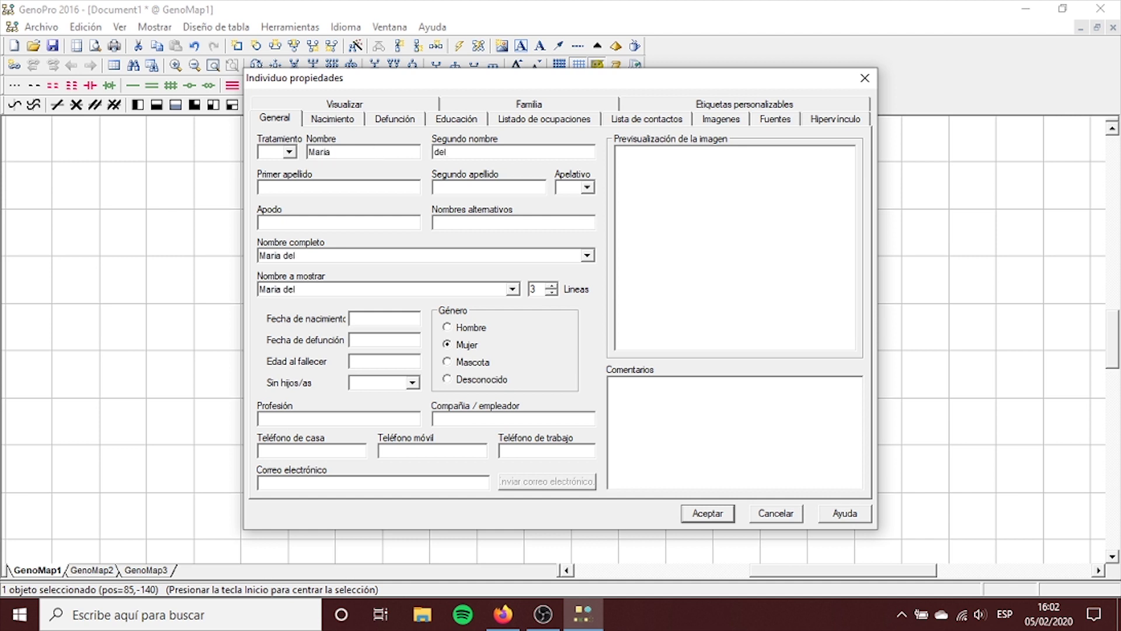
text( mar)
key(BackSpace)
key(BackSpace)
key(BackSpace)
text(Mar )
text(Botin)
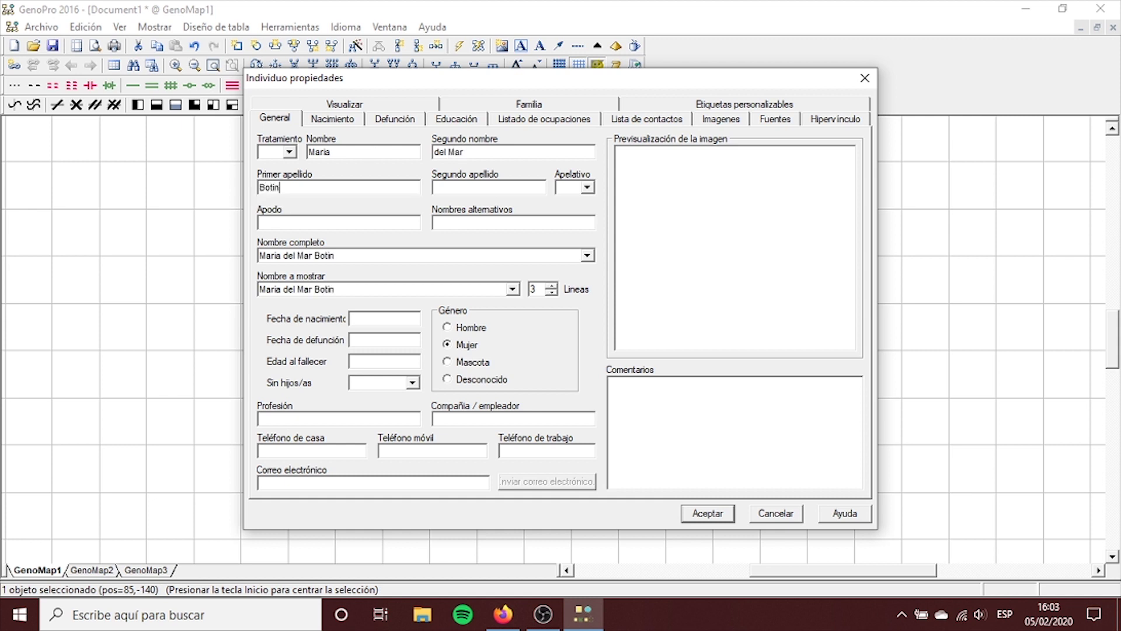
key(Tab)
text(Descalzo)
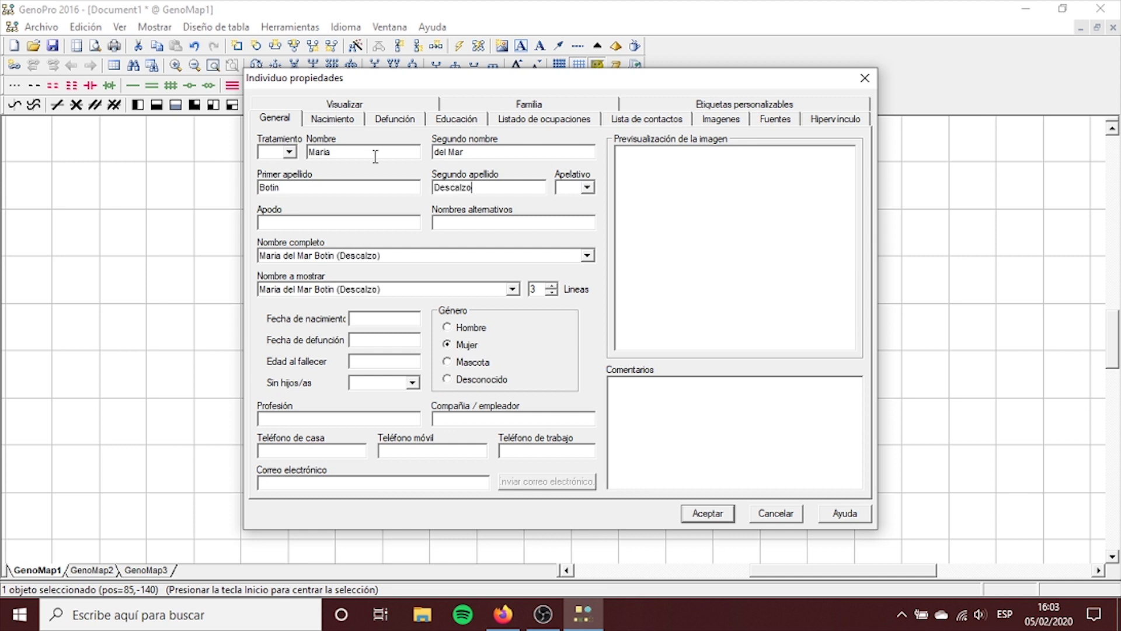
click(707, 514)
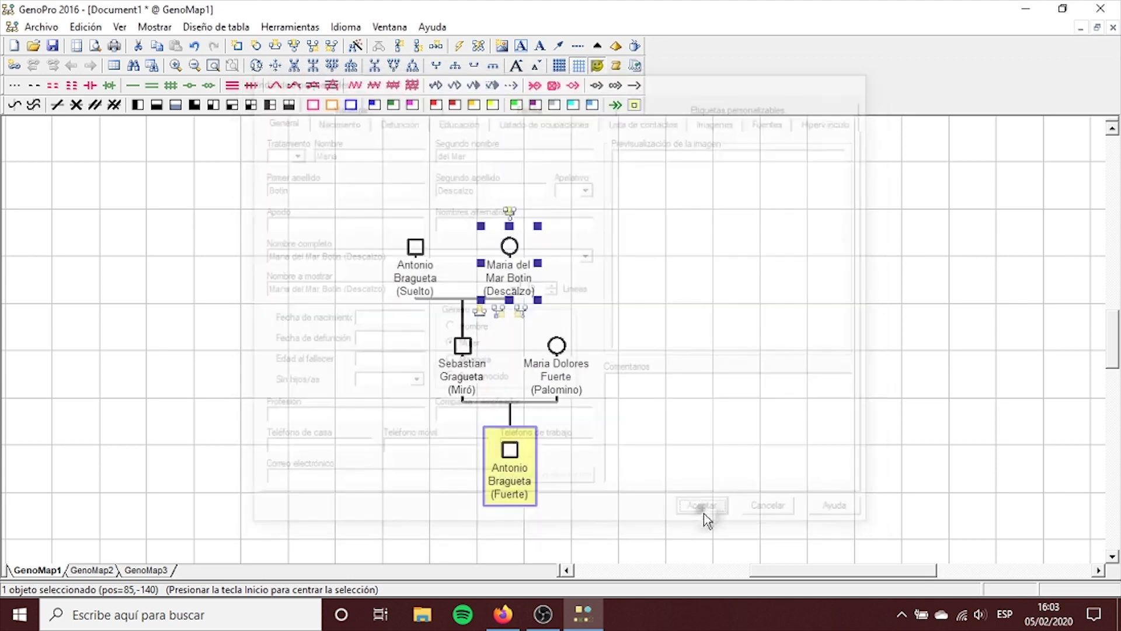
Step: Shift the father and the paternal grandparents left, away from the mother, and add a new pair of parents to the mother
drag(378, 212, 403, 358)
click(450, 354)
right_click(555, 348)
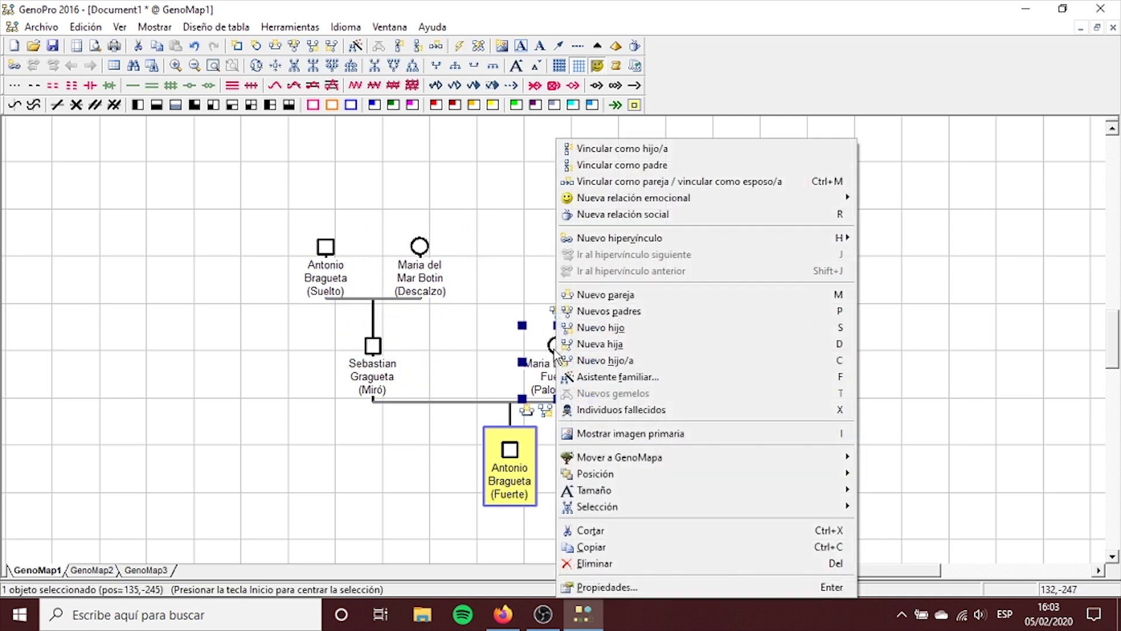
click(608, 310)
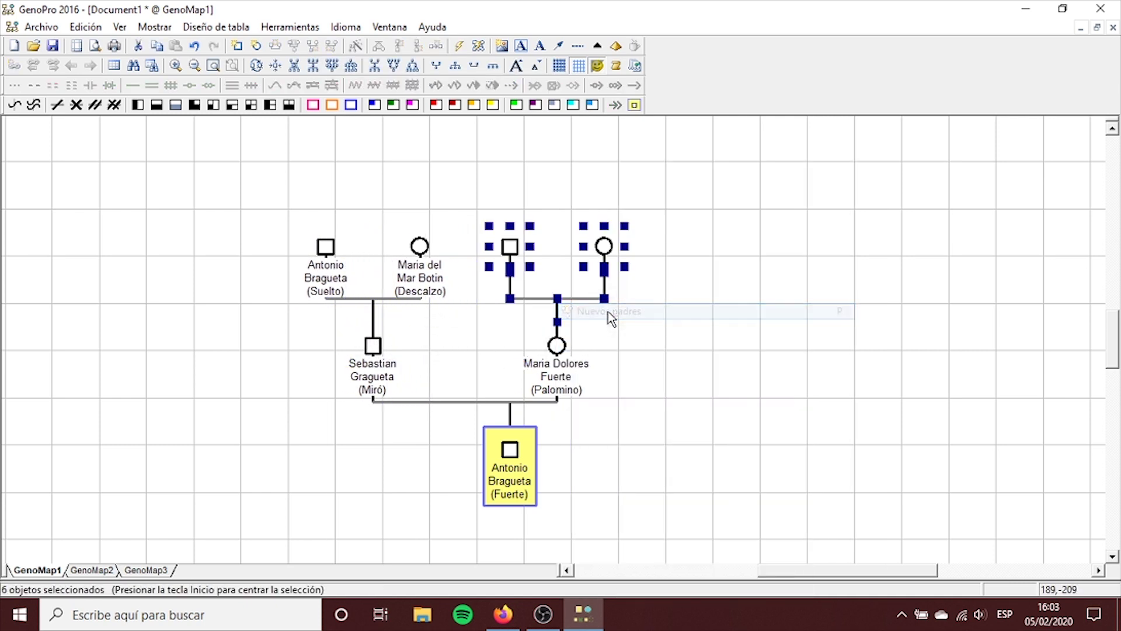
Step: Fill in the maternal grandfather's first name, first surname and second surname in his individual properties
click(701, 328)
double_click(510, 246)
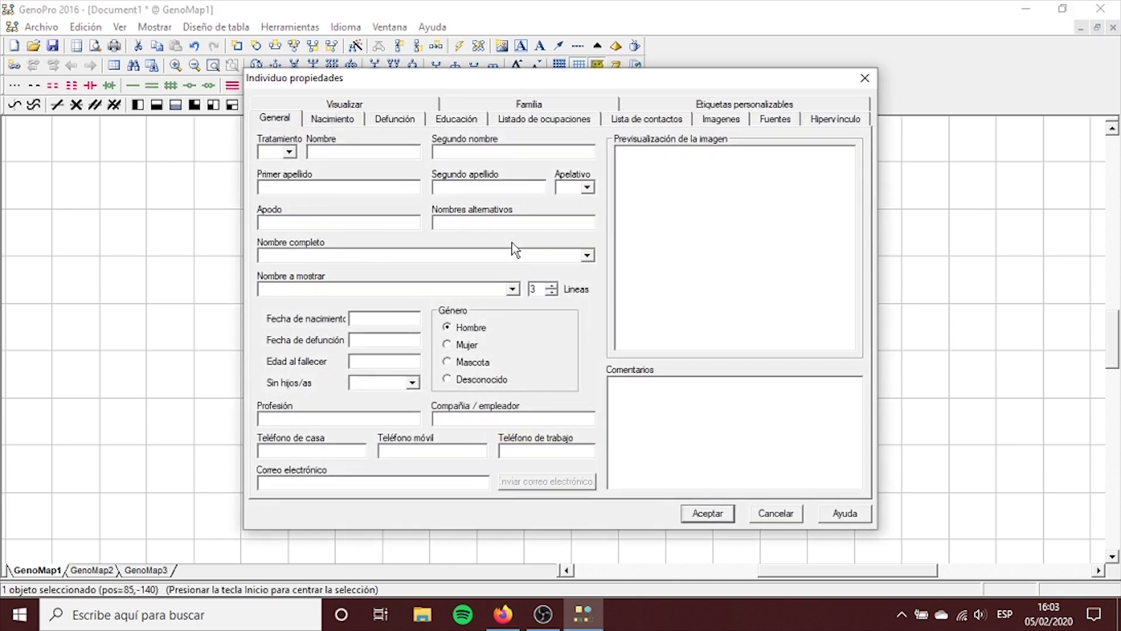
text(Andrés Fuer)
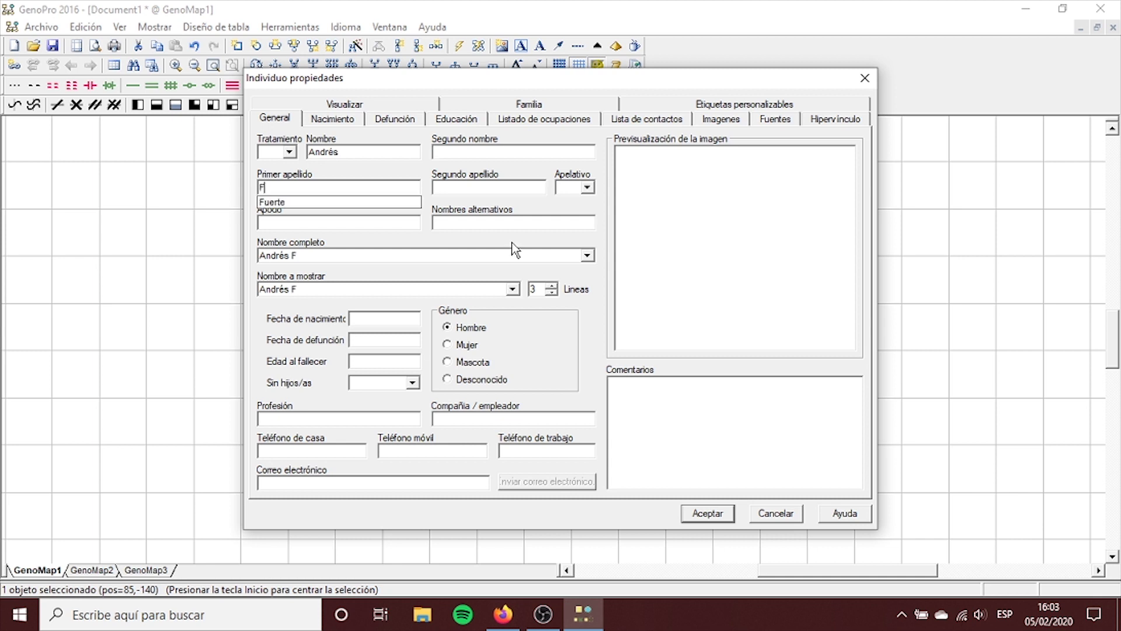
text(te)
key(Tab)
text(Del)
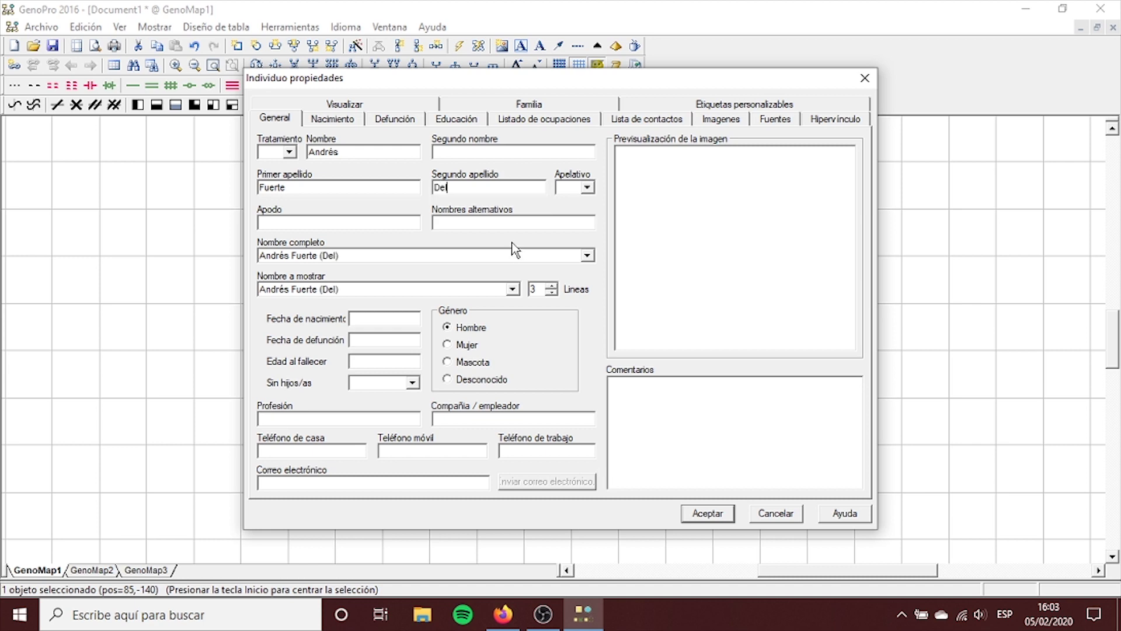
text(gado)
click(697, 507)
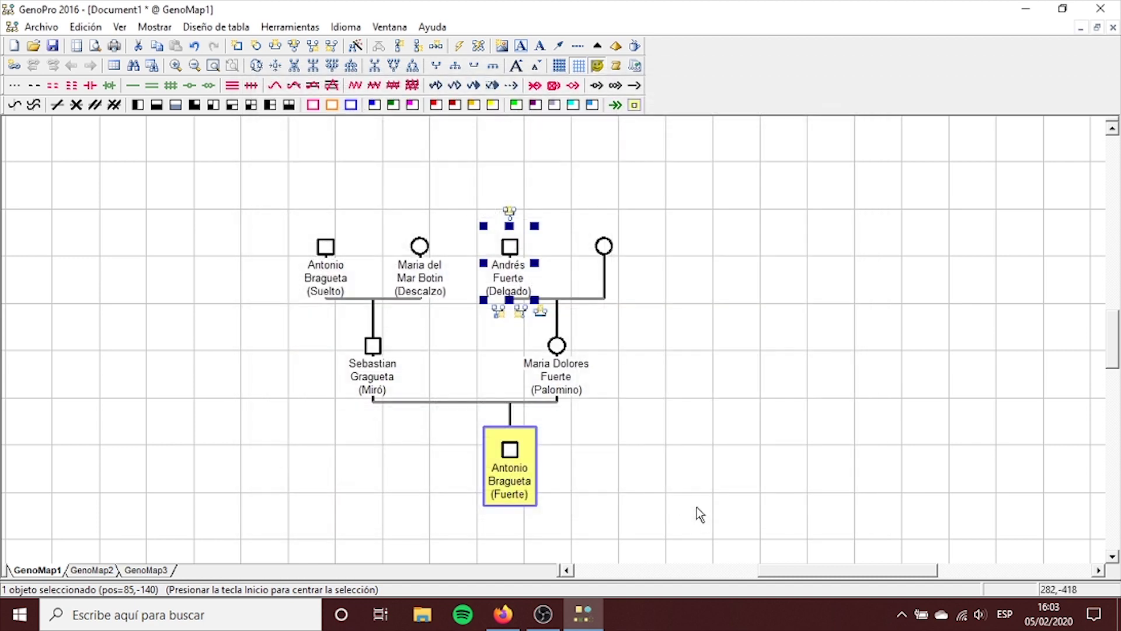
Step: Fill in the maternal grandmother's first name, middle name and both surnames in her individual properties
click(604, 248)
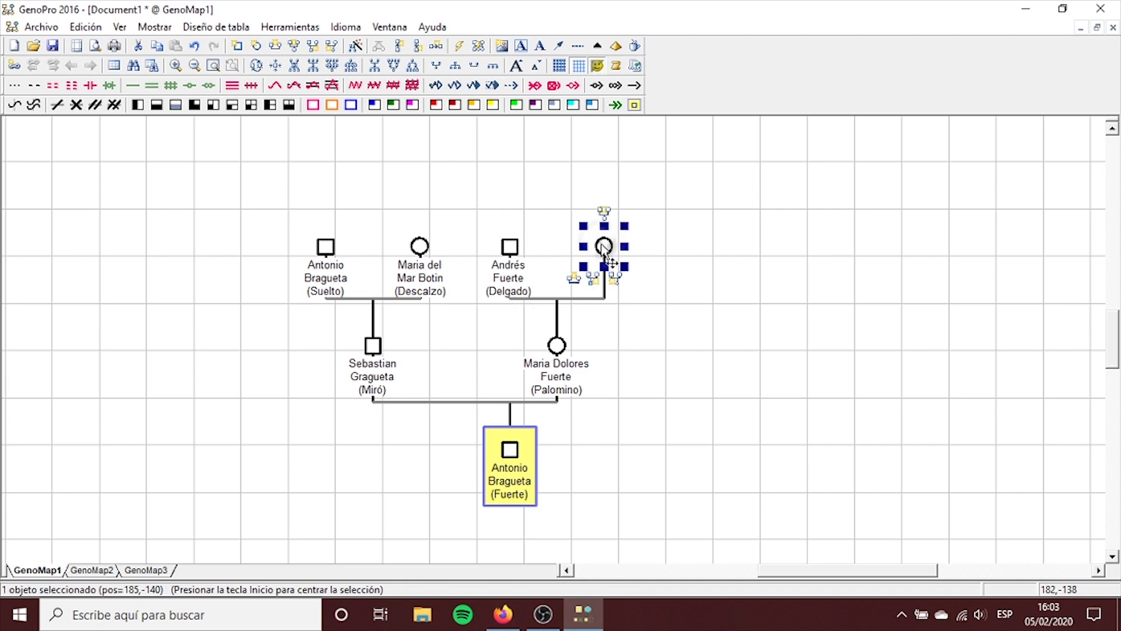
right_click(605, 250)
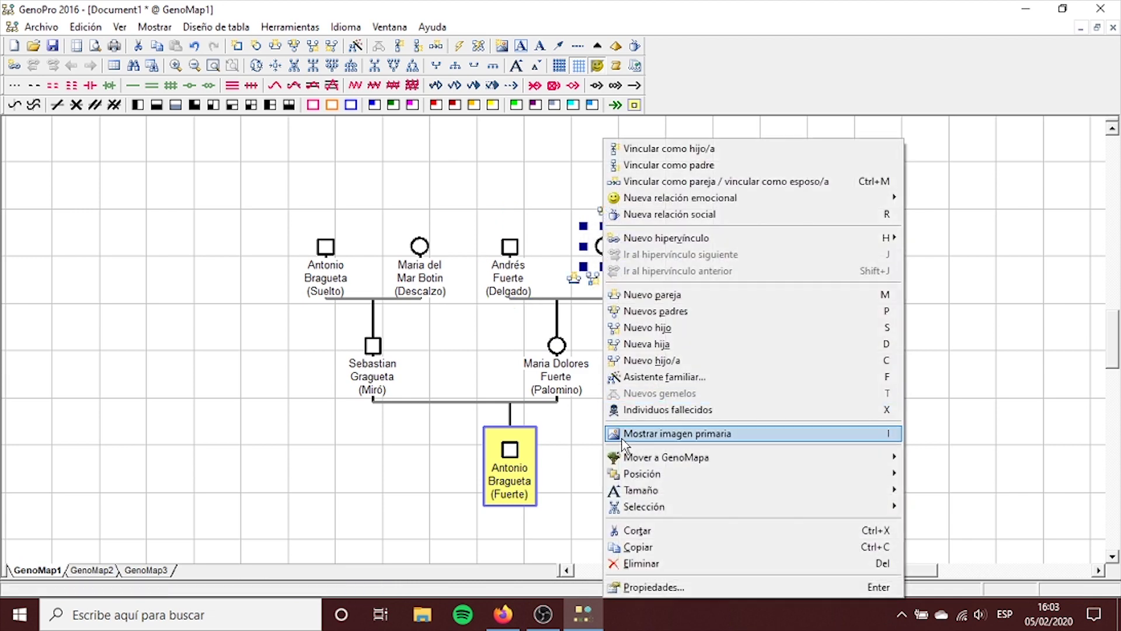
click(660, 588)
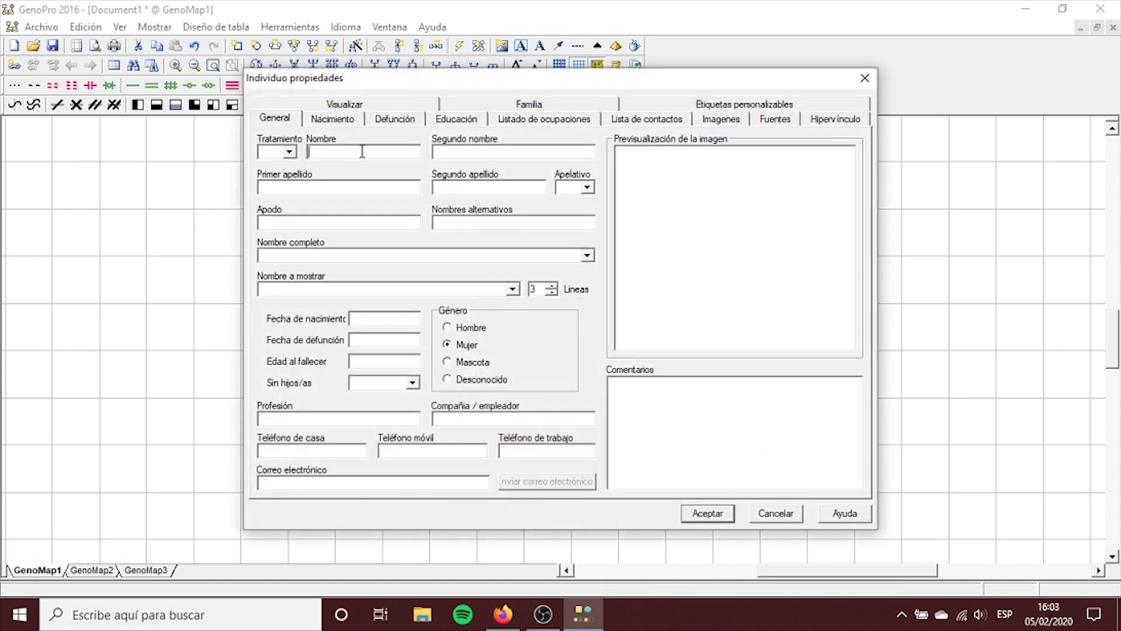
text(Benita)
key(Tab)
text(Aurora )
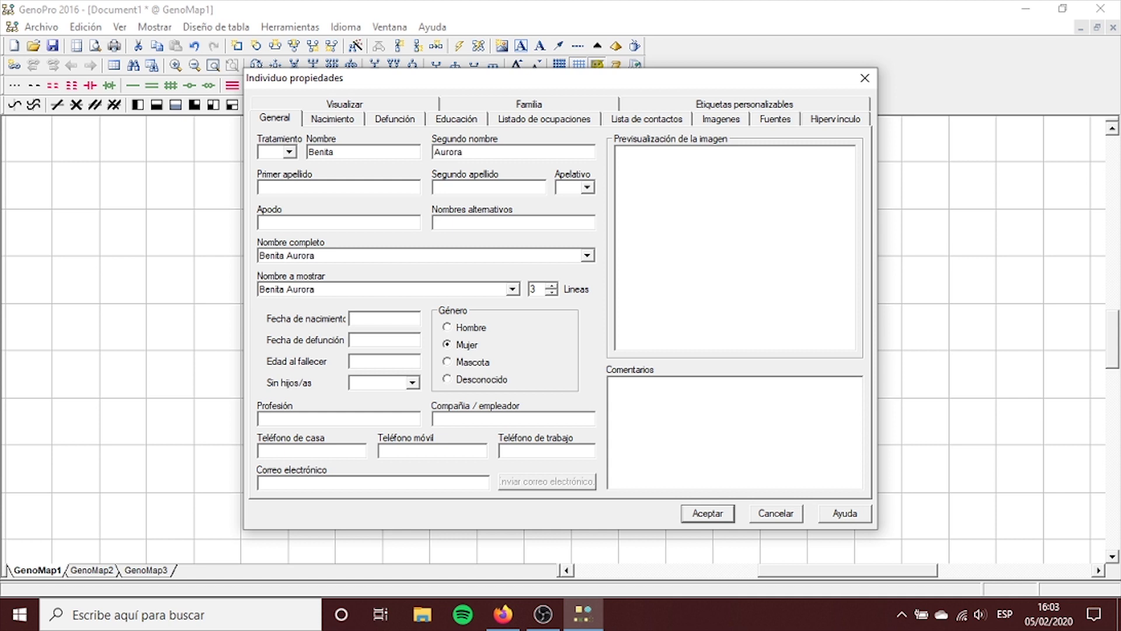
text(Palomino ()
text(Garcías)
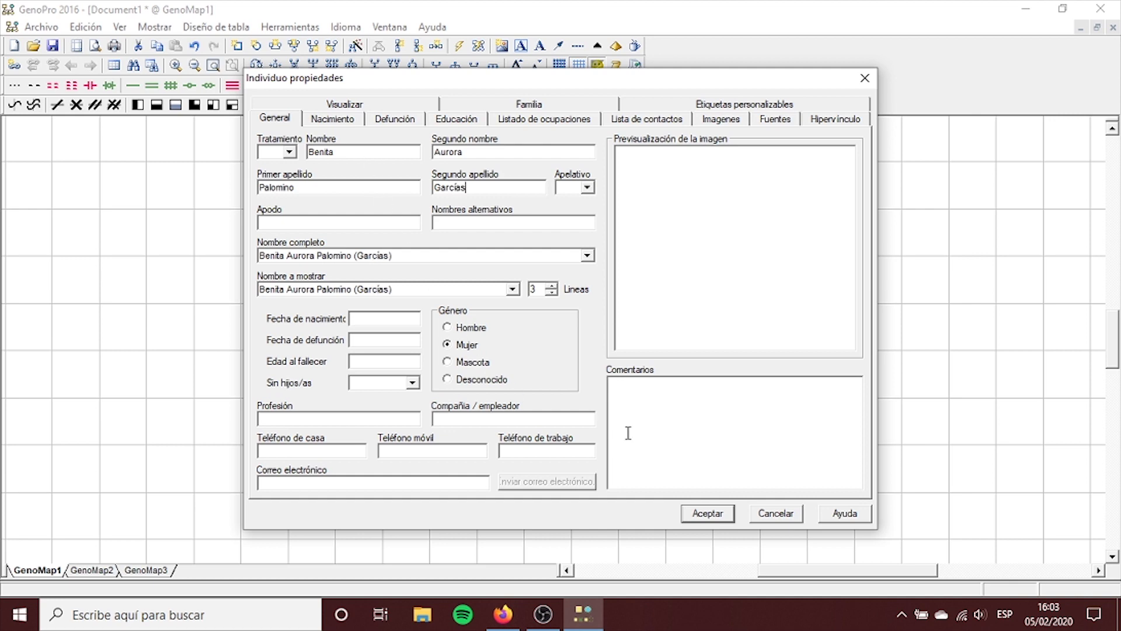
click(713, 513)
click(713, 514)
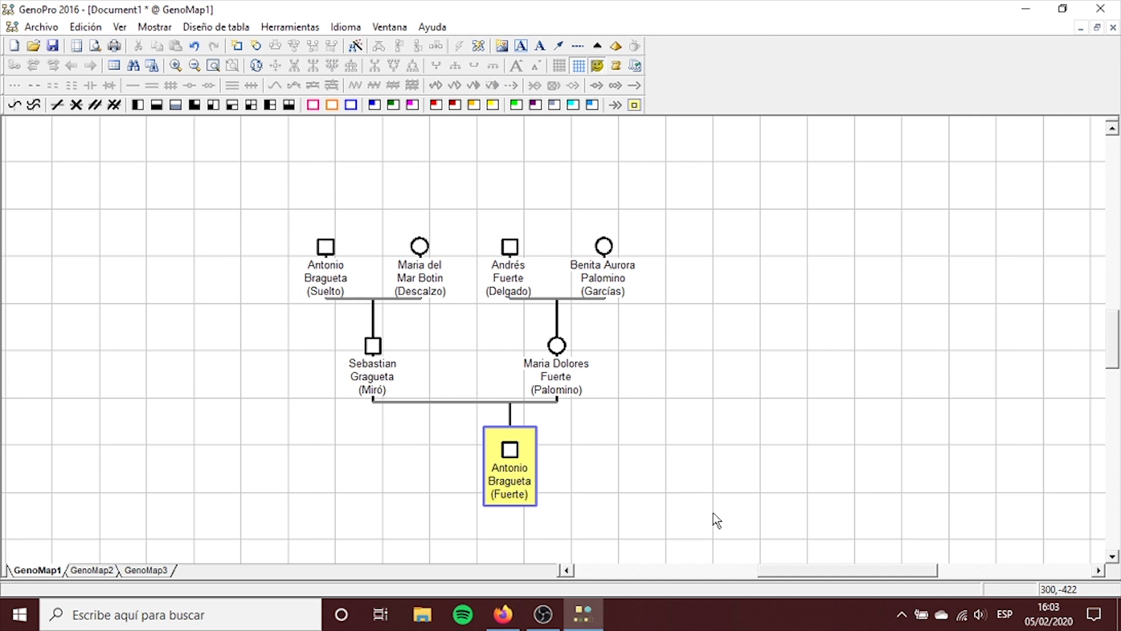
Step: Shift the highlighted central individual left to sit midway under his parents, and move both grandparent couples slightly up
drag(510, 455, 472, 454)
click(508, 210)
drag(446, 181, 677, 292)
drag(607, 257, 613, 247)
drag(221, 223, 420, 245)
click(683, 329)
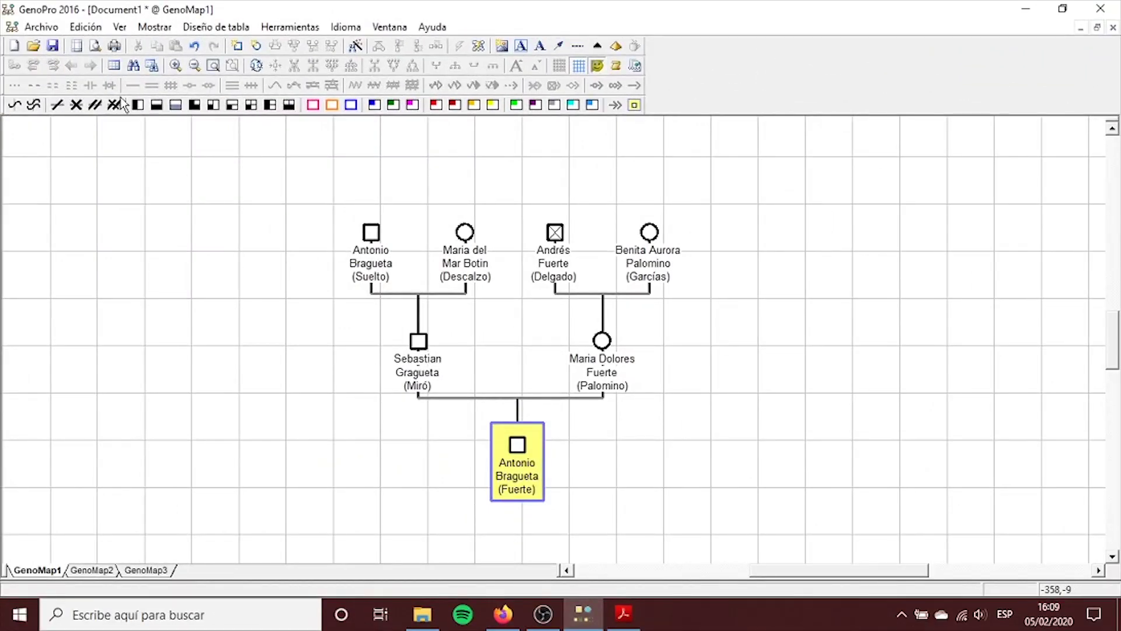
Step: Save the genogram to the desktop (Escritorio) under the new name "Prueba tutorial" as a GenoPro file
click(50, 30)
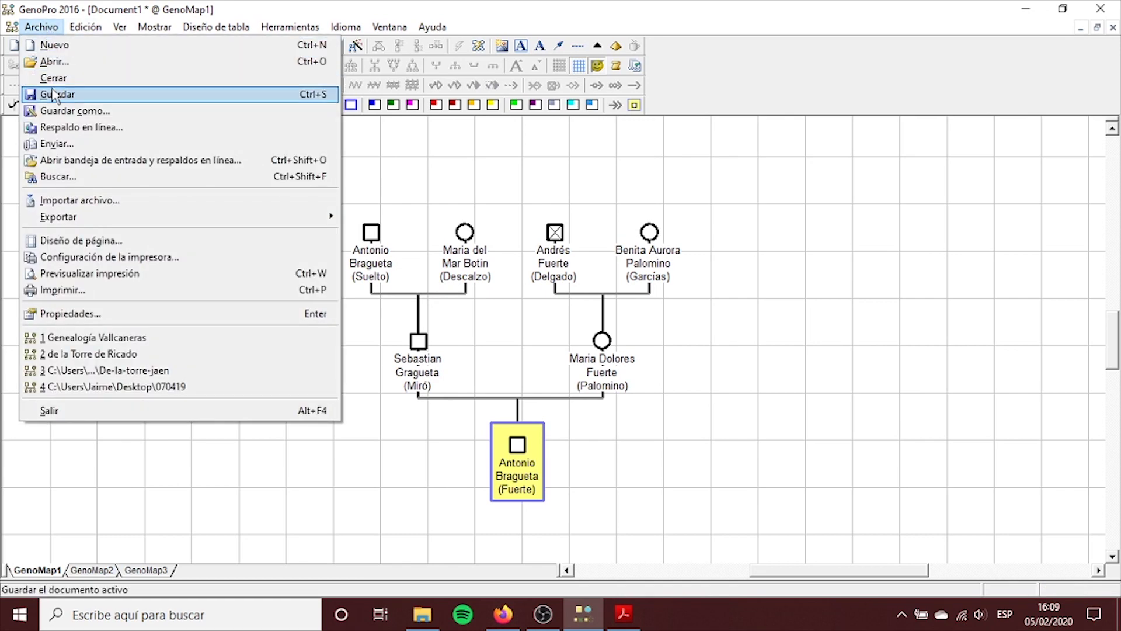
click(64, 111)
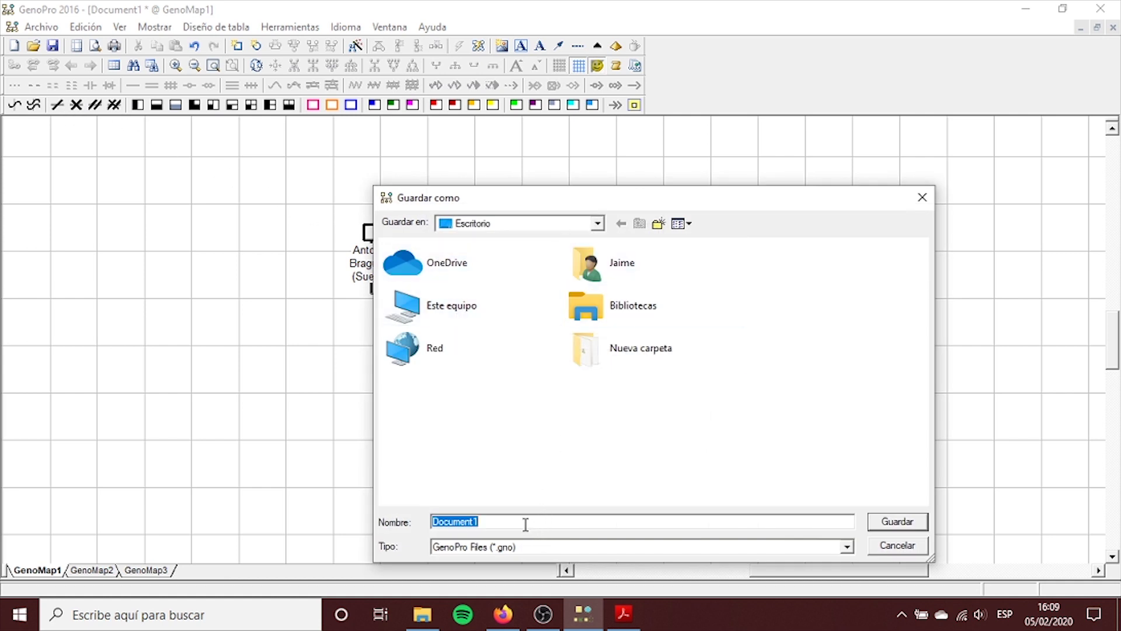
text(Prueba tutorial)
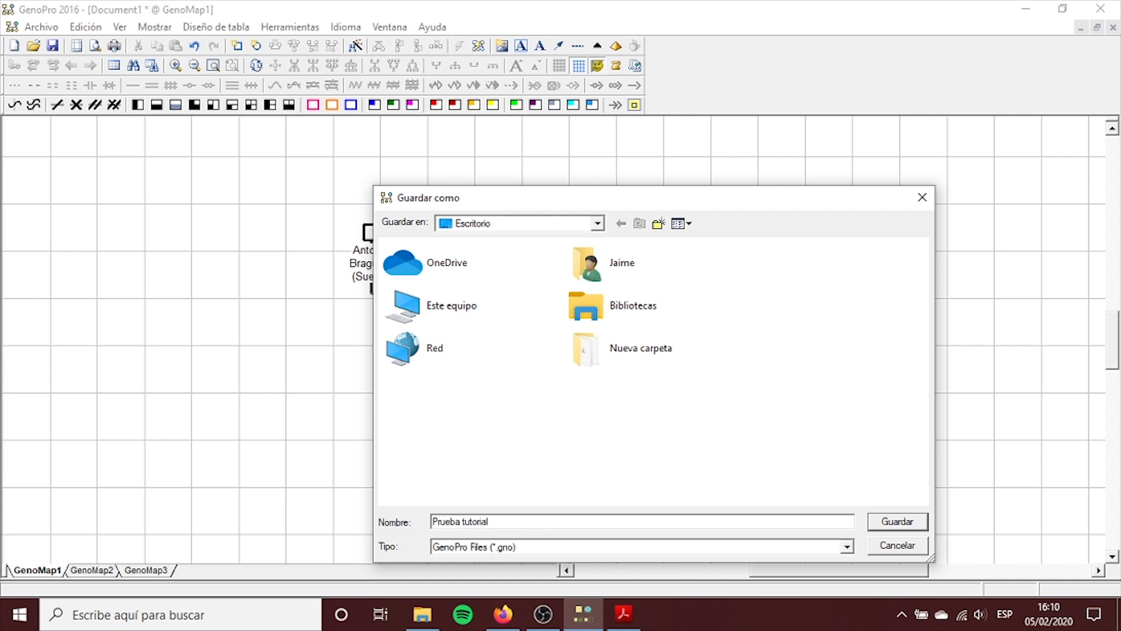
click(900, 524)
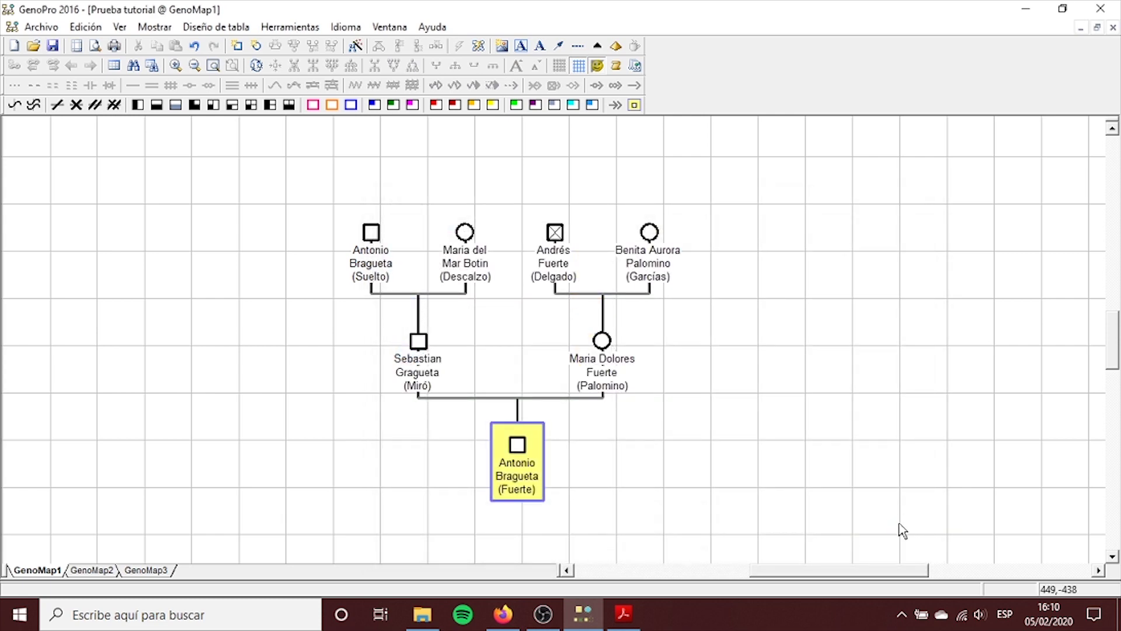